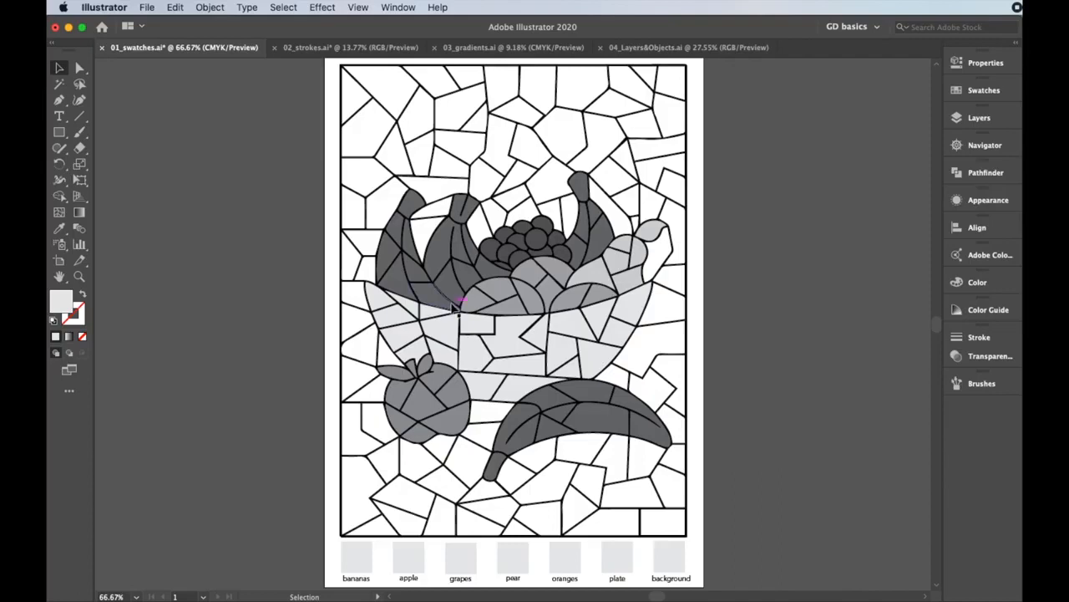
{"action": "left_click", "coordinate": [379, 91]}
{"action": "left_click", "coordinate": [460, 103]}
{"action": "left_click", "coordinate": [415, 126]}
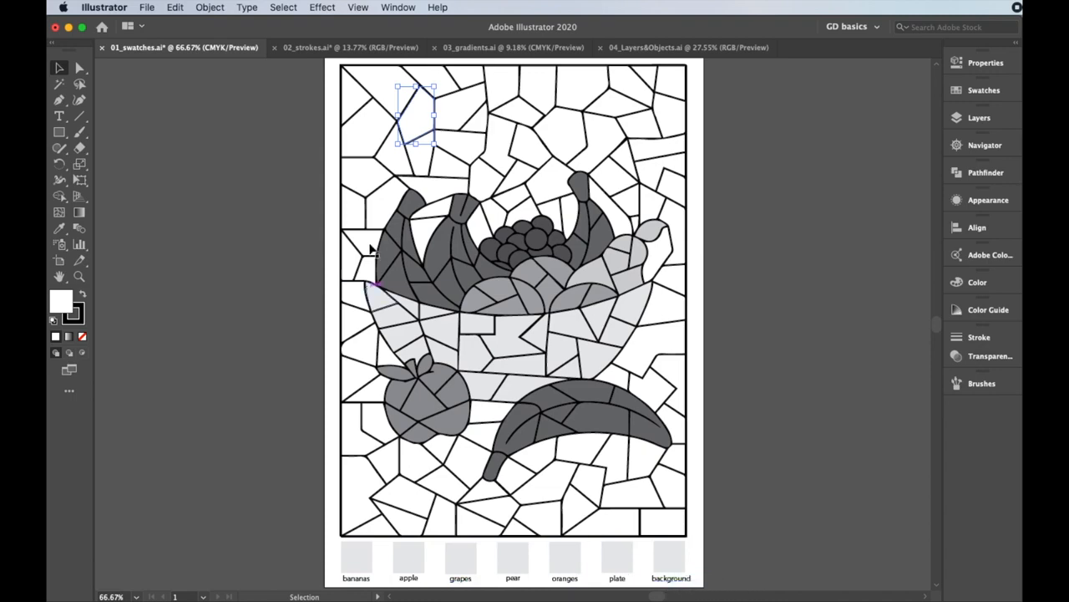
{"action": "left_click", "coordinate": [739, 362]}
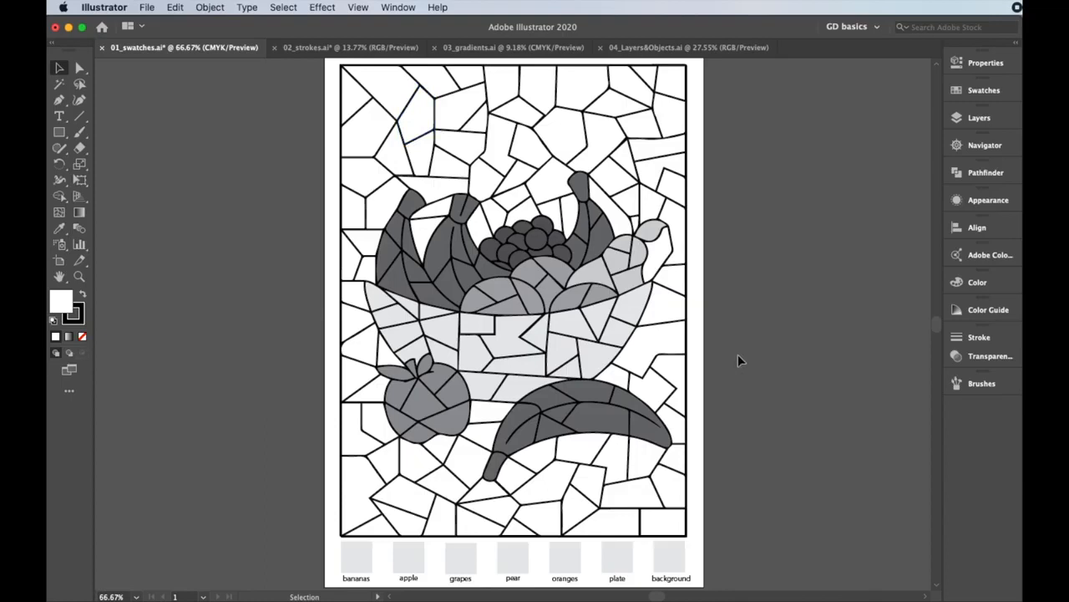
- Select the lower banana's segment beside its stem and check which toolbar set is enabled
{"action": "left_click", "coordinate": [519, 443]}
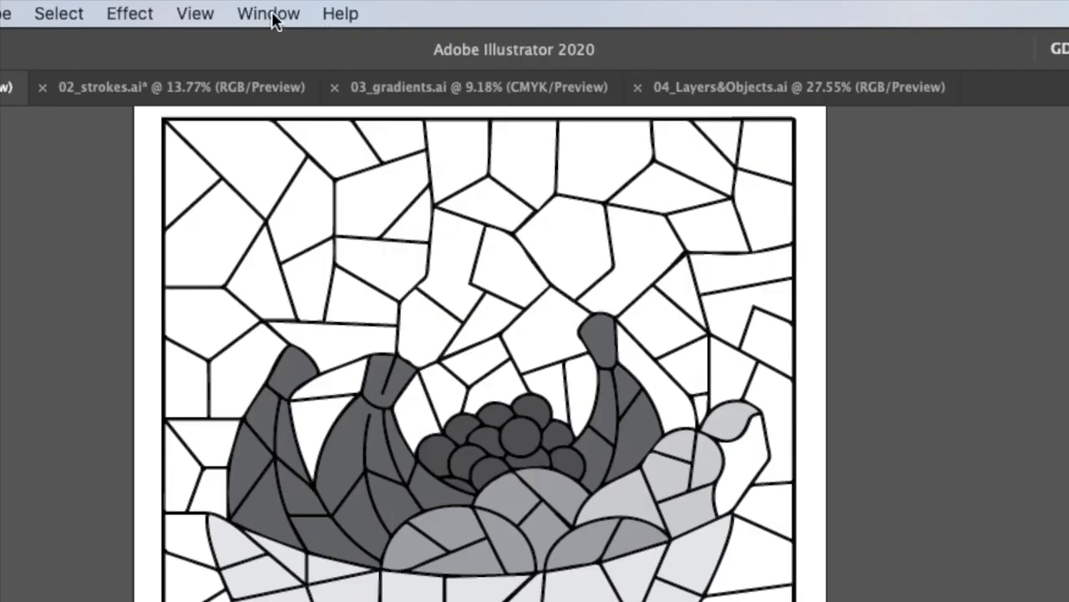
{"action": "left_click", "coordinate": [401, 8]}
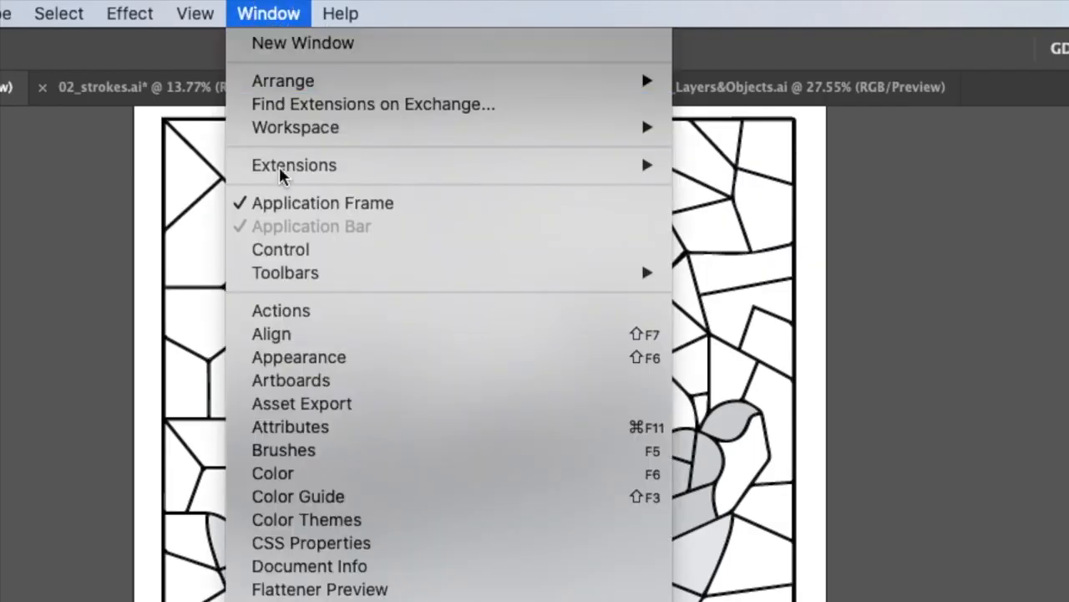
{"action": "mouse_move", "coordinate": [289, 276]}
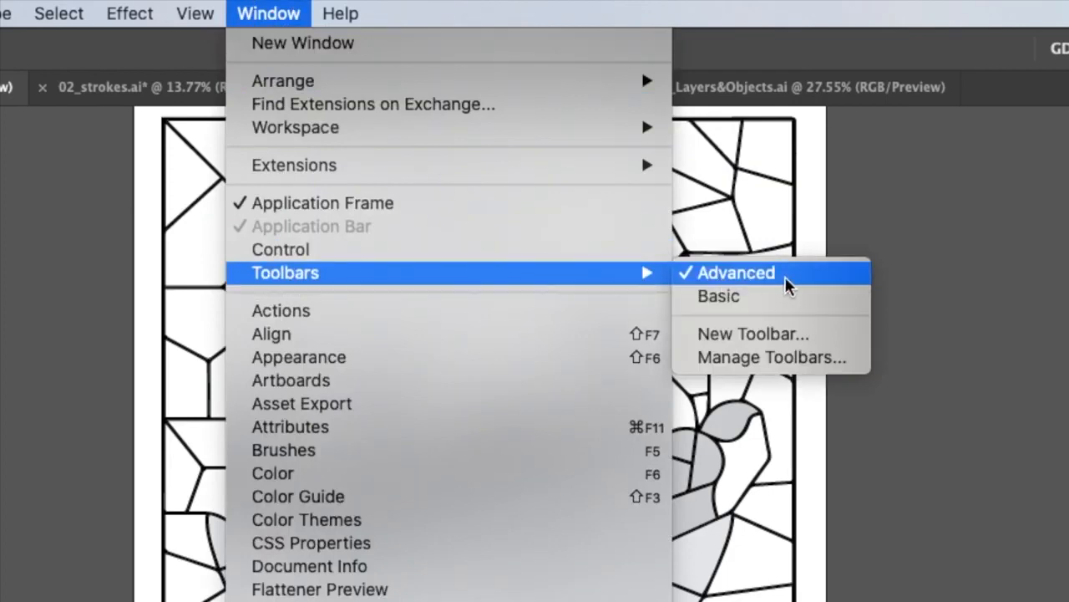
{"action": "left_click", "coordinate": [755, 9]}
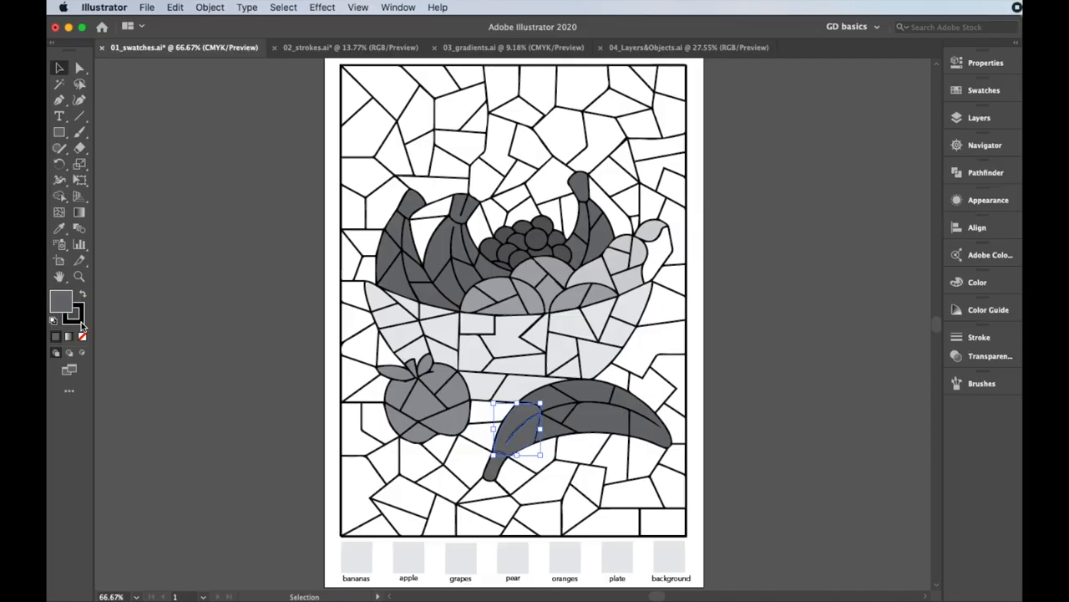
- Mix a red fill for the selected banana segment with C 21, M 77, Y 73 and K 6.67 percent
{"action": "left_click", "coordinate": [111, 367]}
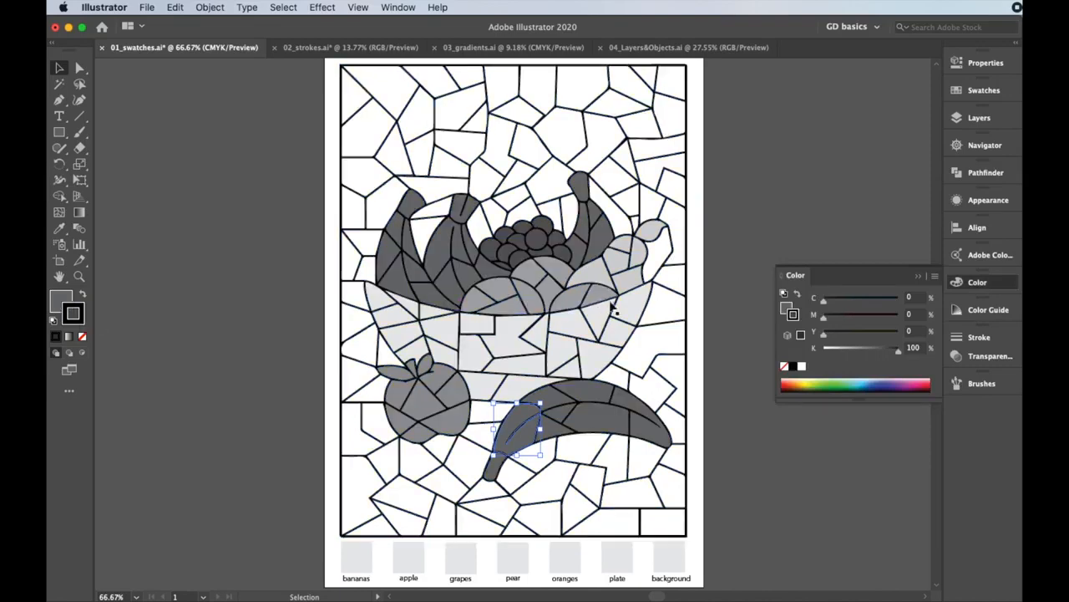
{"action": "left_click", "coordinate": [60, 301]}
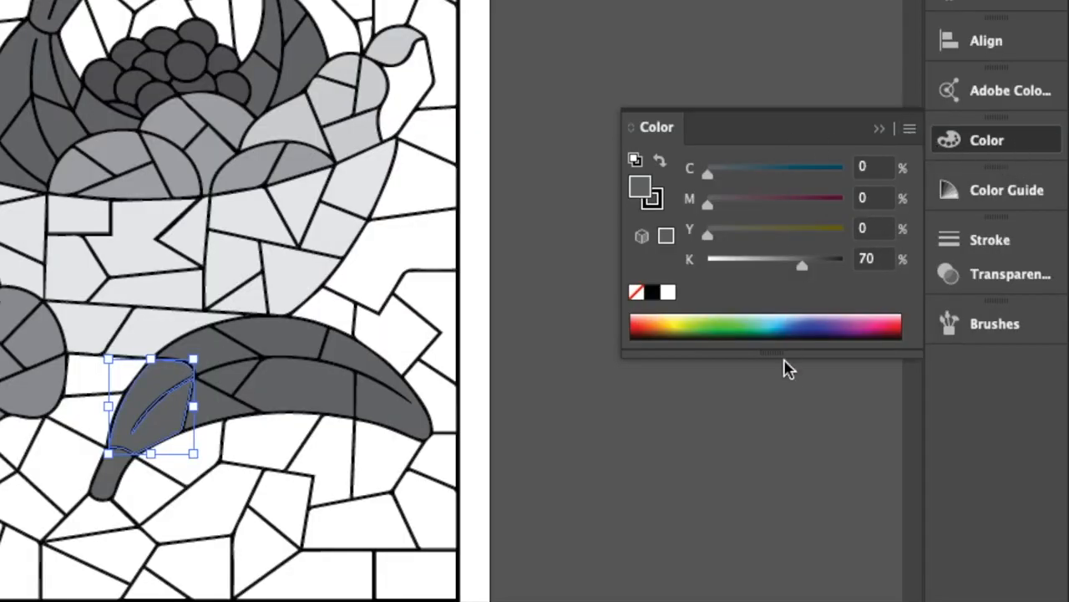
{"action": "left_click_drag", "start_coordinate": [799, 331], "coordinate": [768, 330]}
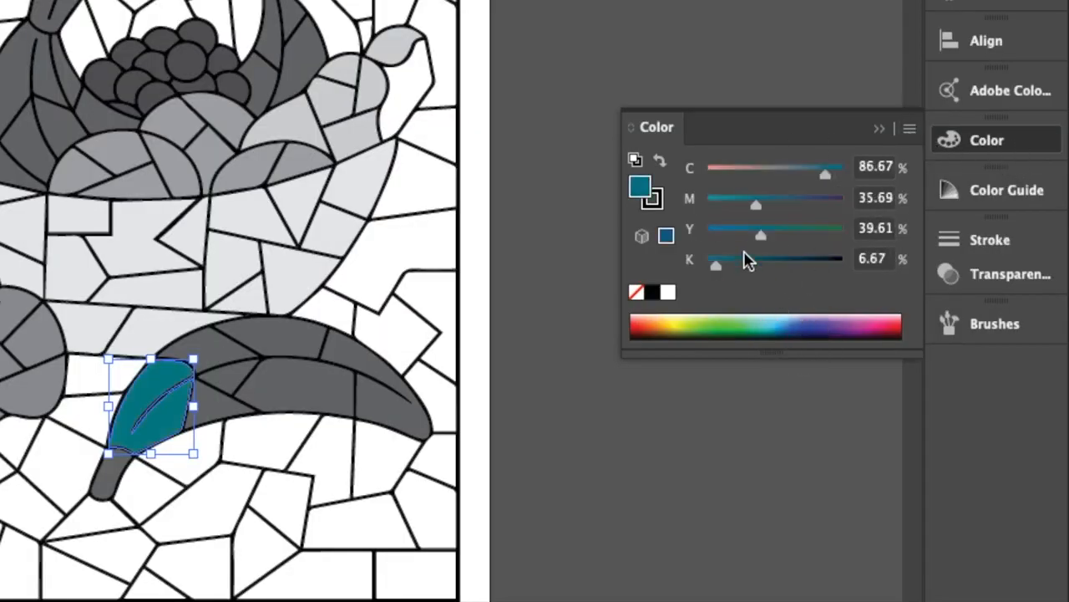
{"action": "left_click_drag", "start_coordinate": [760, 236], "coordinate": [807, 240]}
{"action": "left_click_drag", "start_coordinate": [755, 204], "coordinate": [736, 172]}
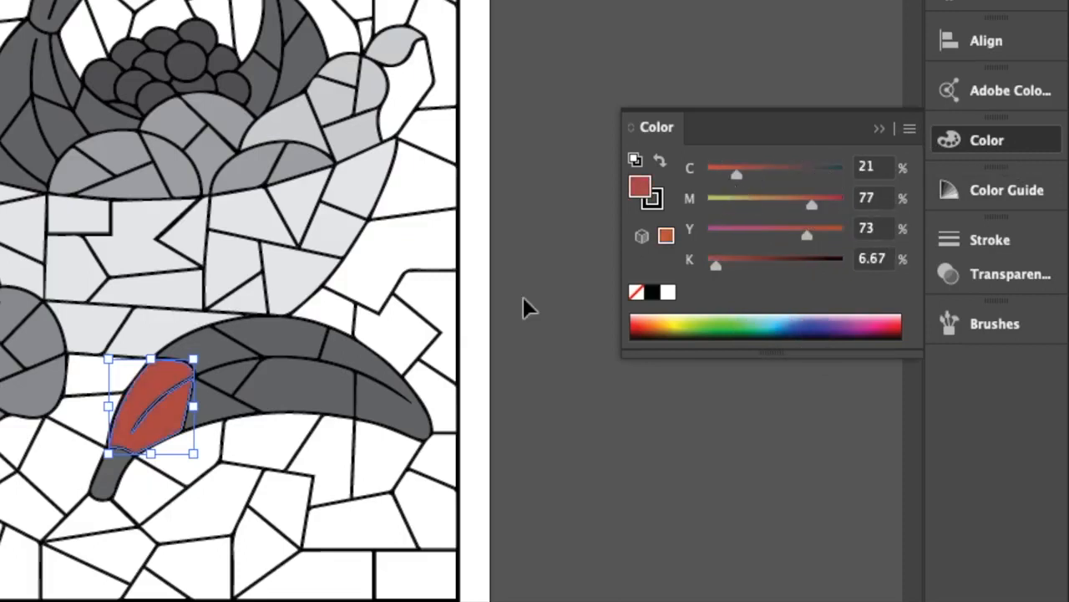
{"action": "left_click", "coordinate": [1003, 143]}
{"action": "left_click", "coordinate": [398, 7]}
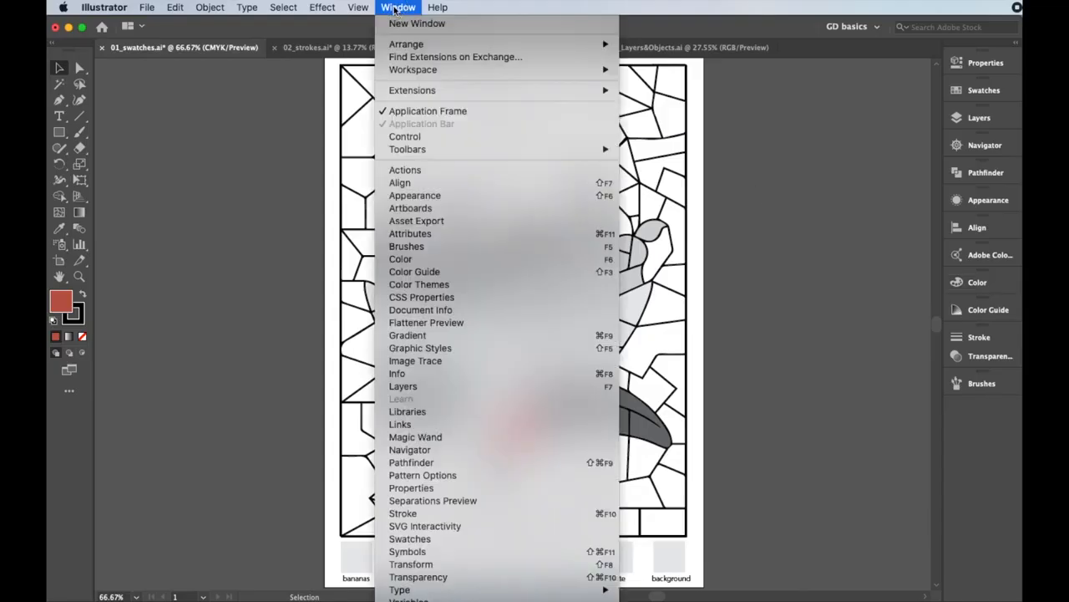
{"action": "left_click", "coordinate": [396, 7]}
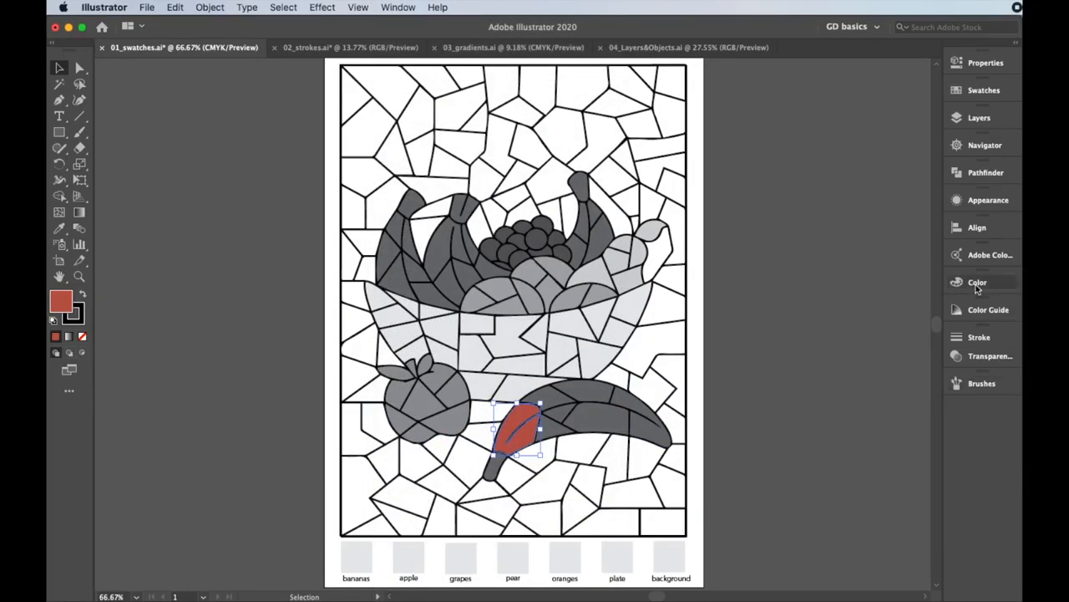
- Give the selected banana segment a bright yellow fill using the Color Picker
{"action": "left_click", "coordinate": [59, 300]}
{"action": "left_click", "coordinate": [59, 300]}
{"action": "mouse_move", "coordinate": [464, 247]}
{"action": "left_mouse_down"}
{"action": "mouse_move", "coordinate": [476, 213]}
{"action": "mouse_move", "coordinate": [359, 209]}
{"action": "mouse_move", "coordinate": [365, 306]}
{"action": "left_mouse_up"}
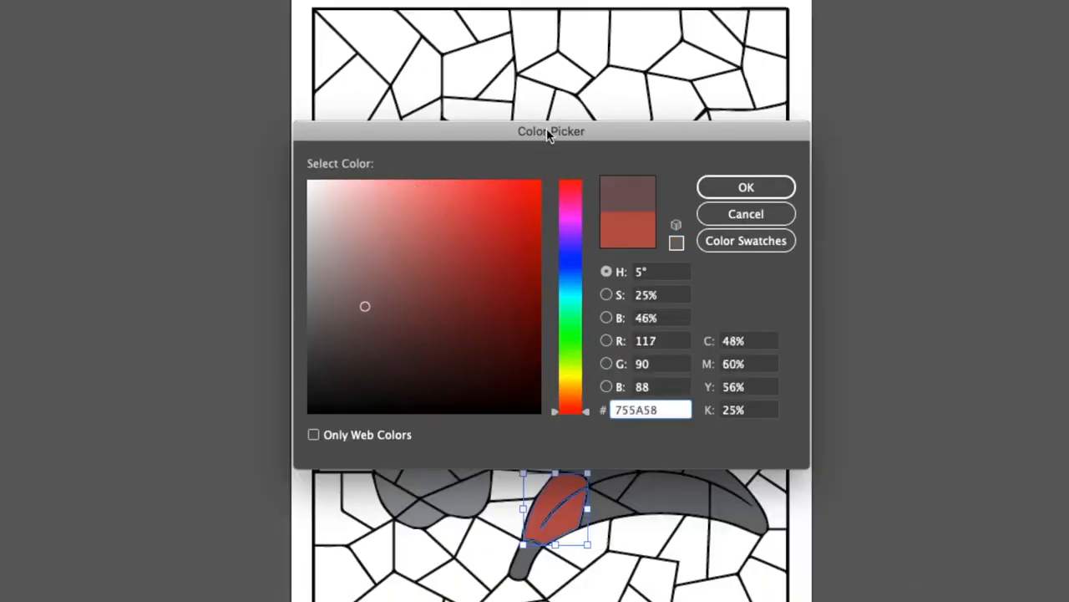
{"action": "left_click_drag", "start_coordinate": [548, 130], "coordinate": [556, 23]}
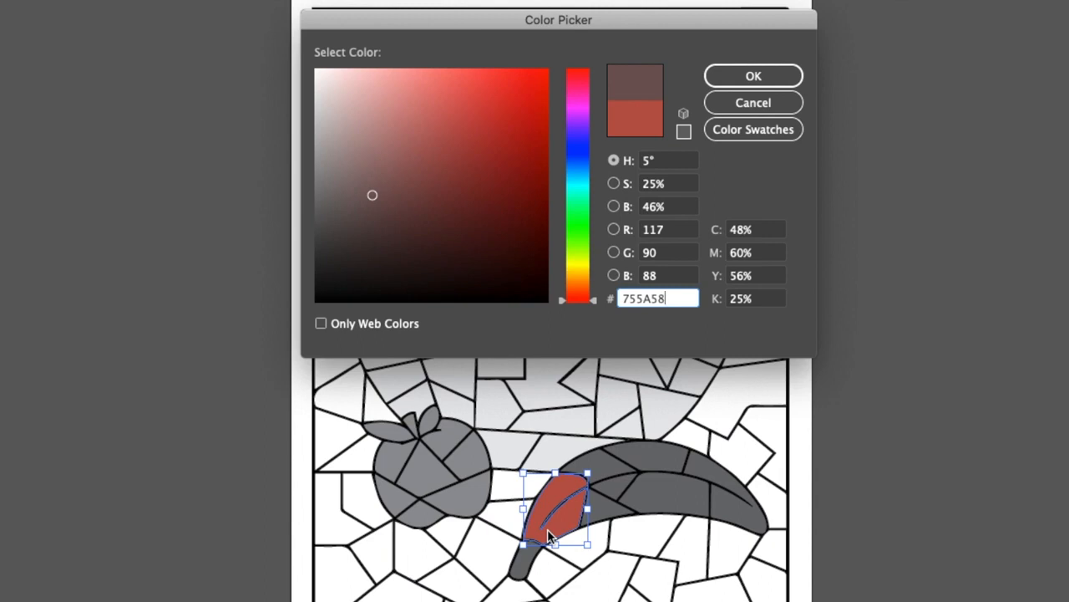
{"action": "mouse_move", "coordinate": [590, 303]}
{"action": "left_mouse_down"}
{"action": "mouse_move", "coordinate": [593, 78]}
{"action": "mouse_move", "coordinate": [595, 100]}
{"action": "left_mouse_up"}
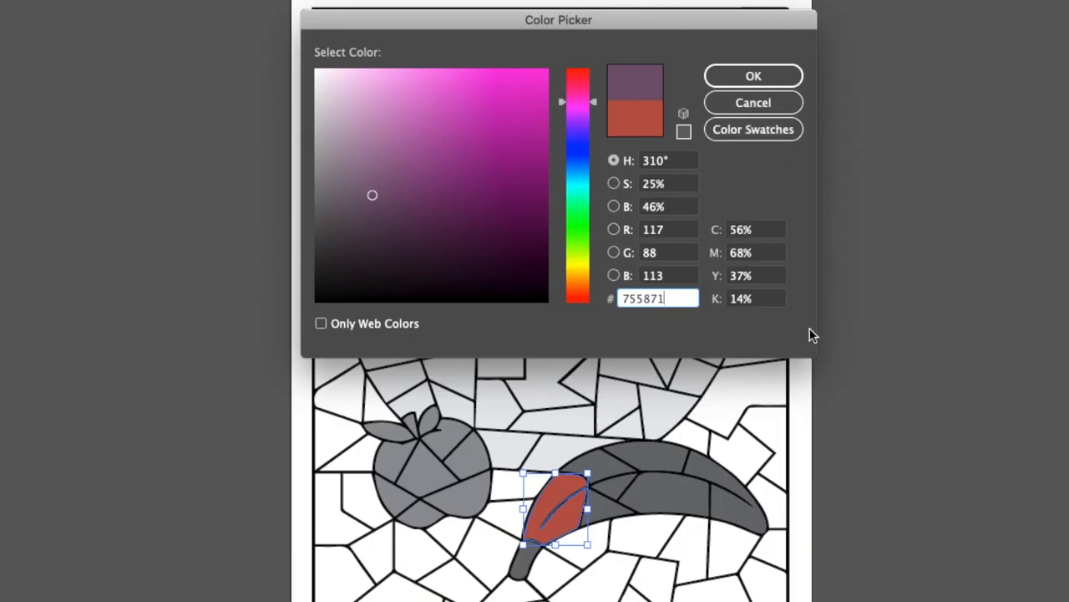
{"action": "left_click_drag", "start_coordinate": [592, 101], "coordinate": [582, 260]}
{"action": "left_click_drag", "start_coordinate": [535, 89], "coordinate": [562, 64]}
{"action": "left_click", "coordinate": [768, 84]}
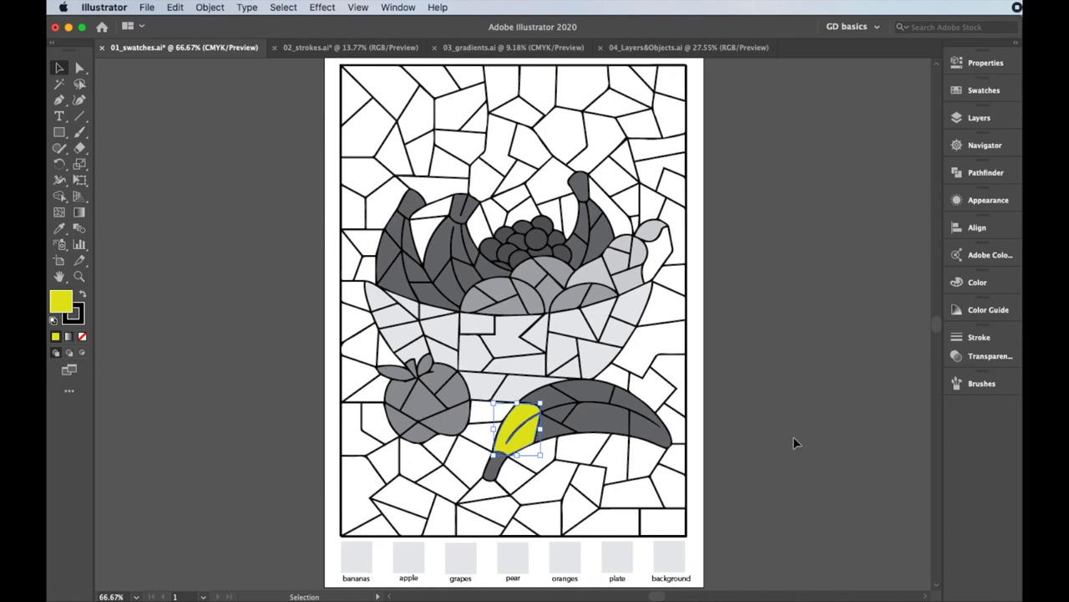
- Try green and orange swatches on the selected banana segment, finish with the pure yellow swatch, and deselect it
{"action": "left_click", "coordinate": [970, 68]}
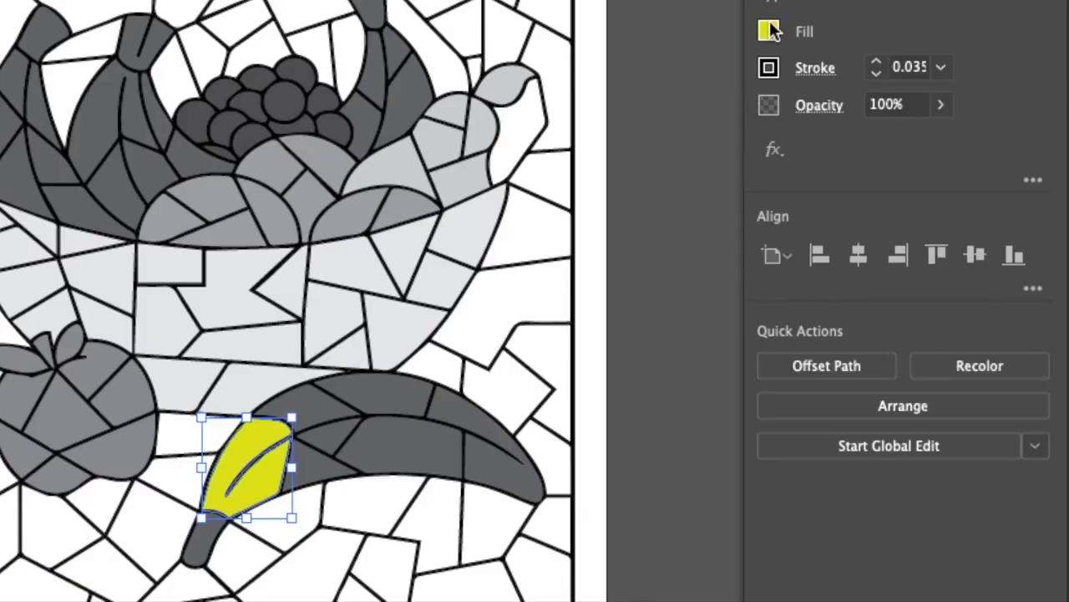
{"action": "left_click", "coordinate": [771, 30]}
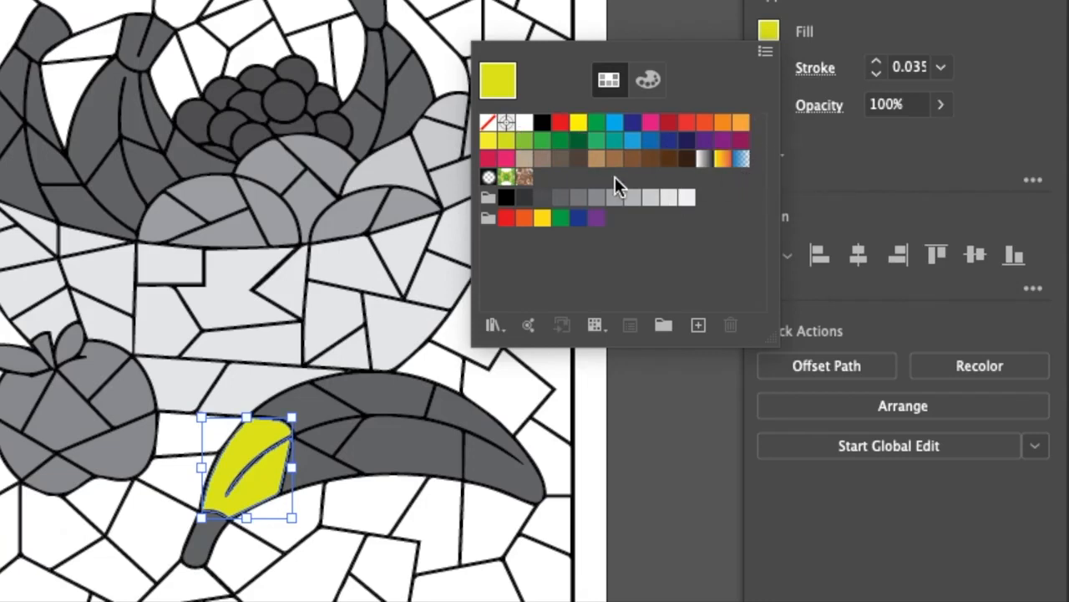
{"action": "left_click", "coordinate": [578, 123]}
{"action": "left_click", "coordinate": [596, 123]}
{"action": "left_click", "coordinate": [634, 130]}
{"action": "left_click", "coordinate": [722, 122]}
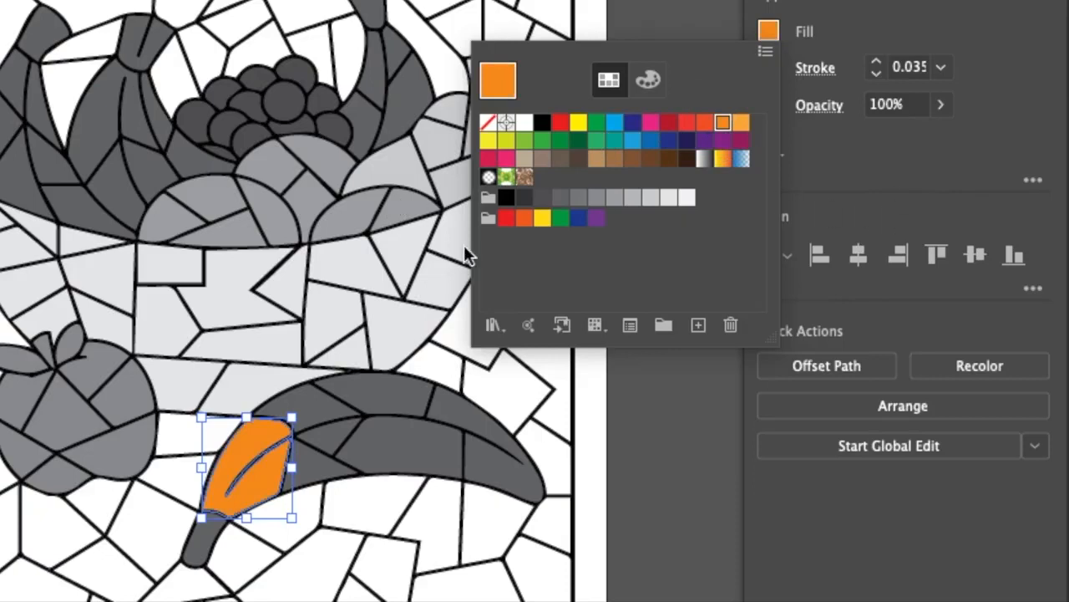
{"action": "left_click", "coordinate": [578, 123]}
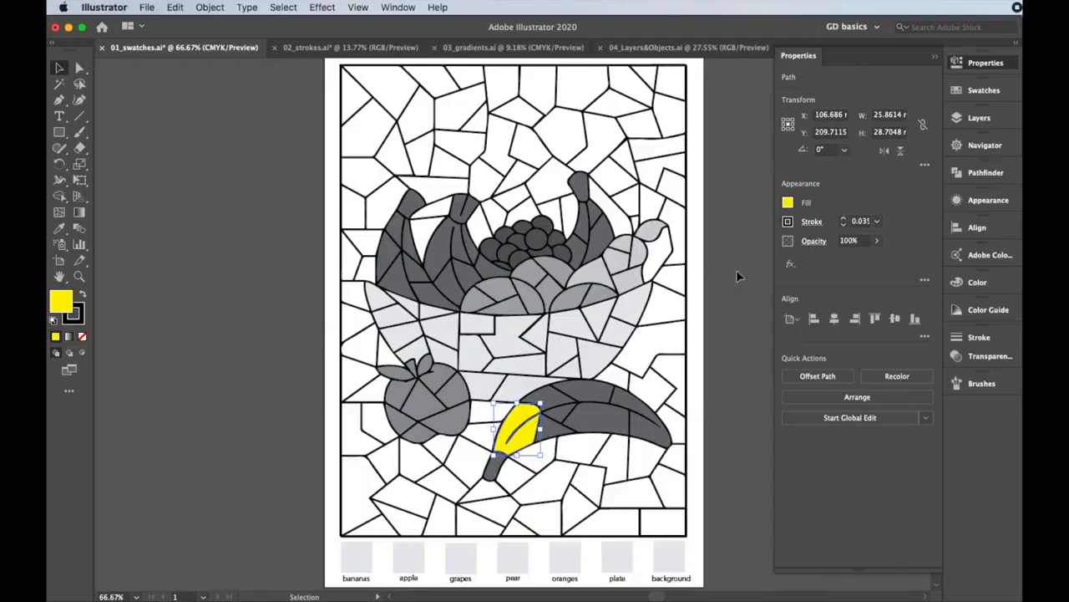
{"action": "left_click", "coordinate": [662, 165]}
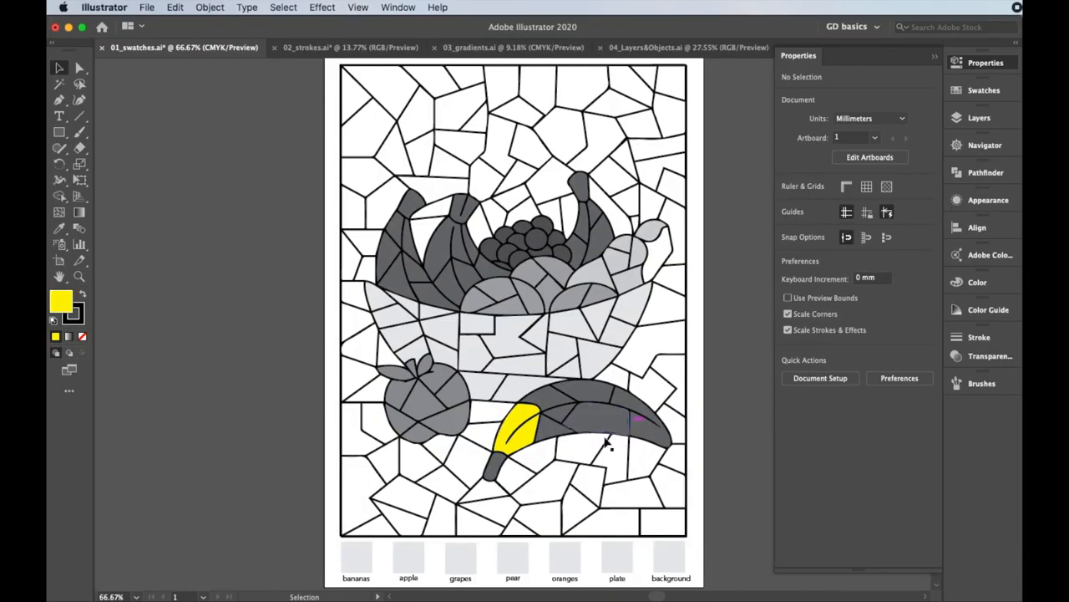
- Fill the stem of the lower banana with the same pure yellow swatch
{"action": "scroll", "coordinate": [598, 440], "scroll_direction": "up", "scroll_amount": 2}
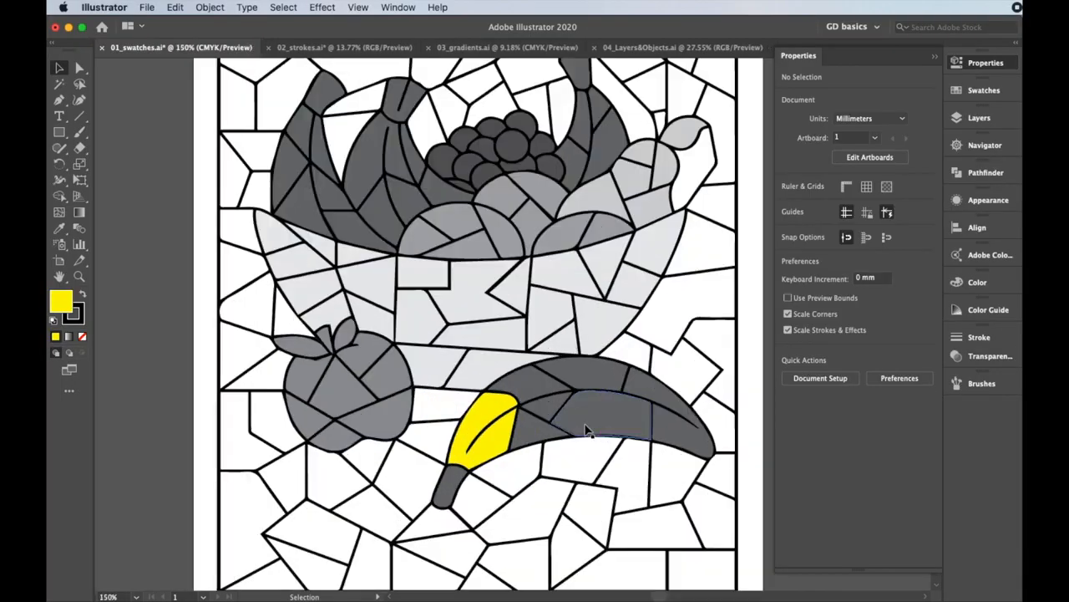
{"action": "scroll", "coordinate": [585, 431], "scroll_direction": "up", "scroll_amount": 2}
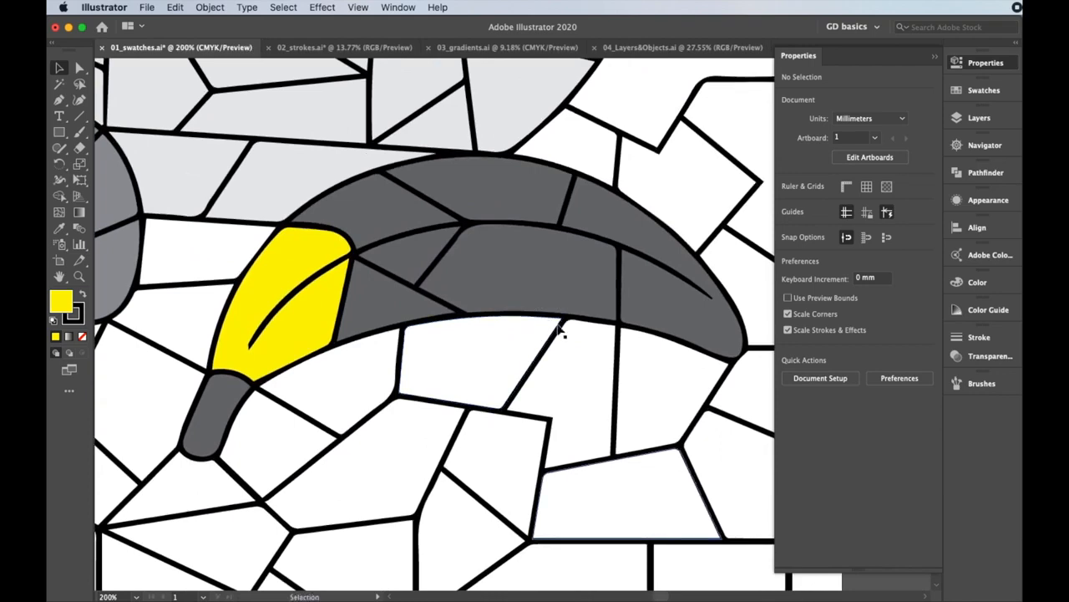
{"action": "left_click", "coordinate": [1000, 147]}
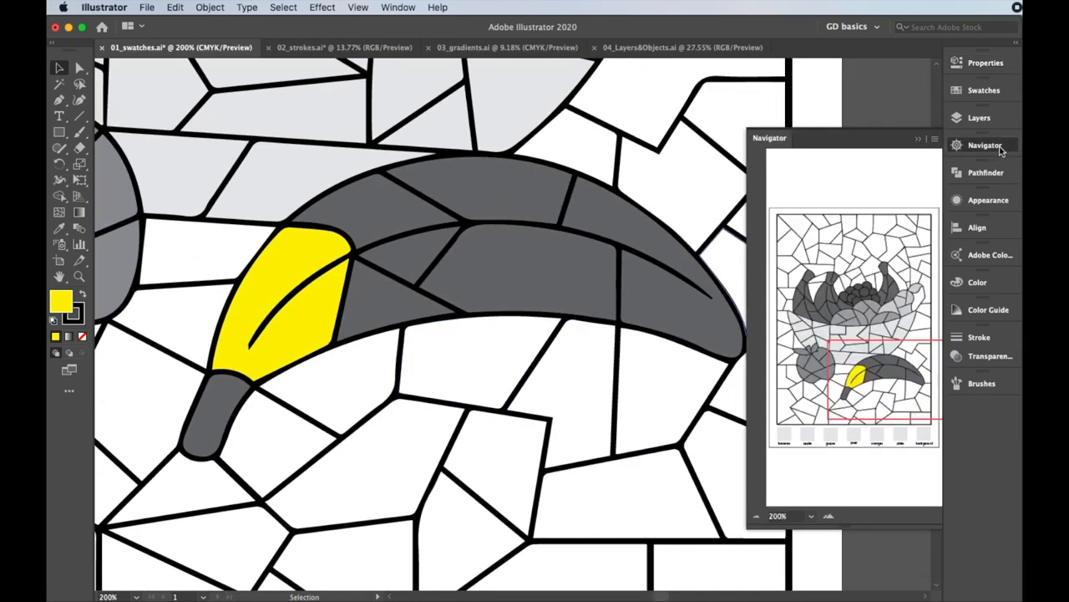
{"action": "left_click", "coordinate": [1002, 149]}
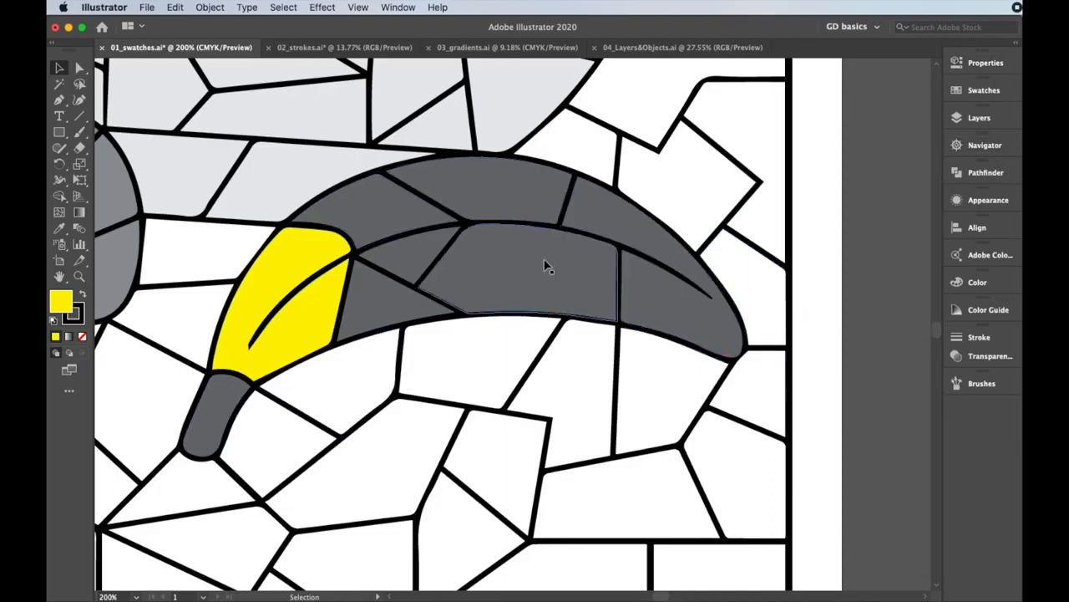
{"action": "left_click", "coordinate": [224, 402]}
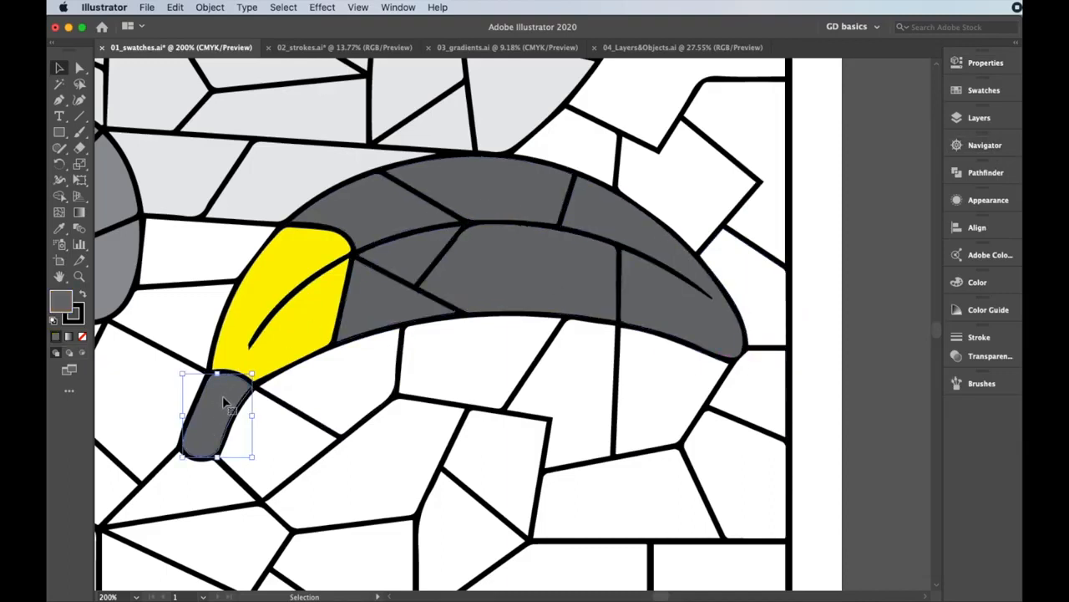
{"action": "left_click", "coordinate": [984, 63]}
{"action": "left_click", "coordinate": [787, 203]}
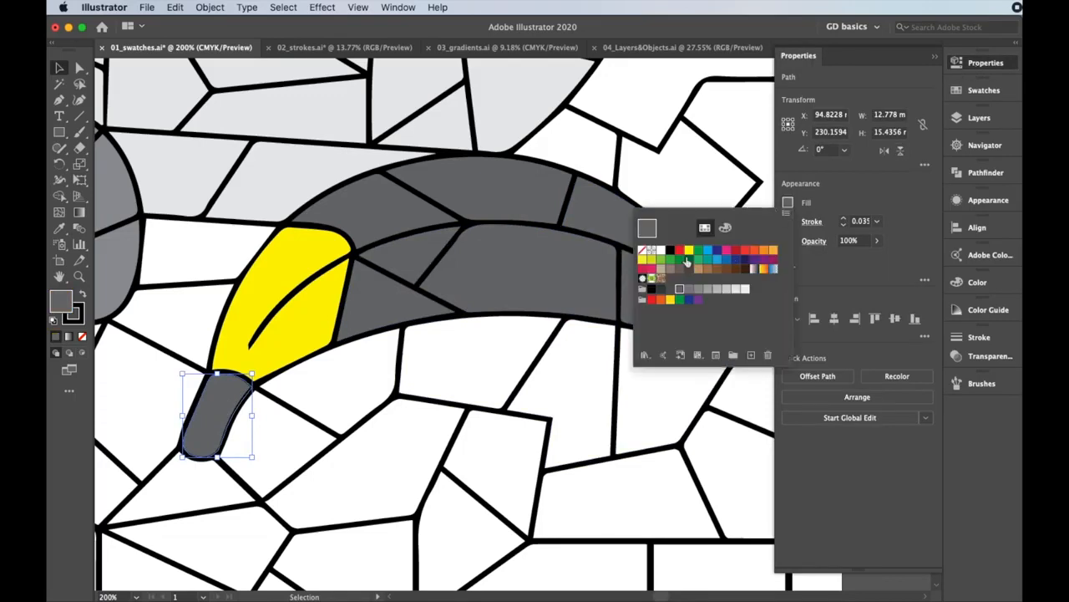
{"action": "left_click", "coordinate": [689, 250]}
{"action": "left_click", "coordinate": [988, 67]}
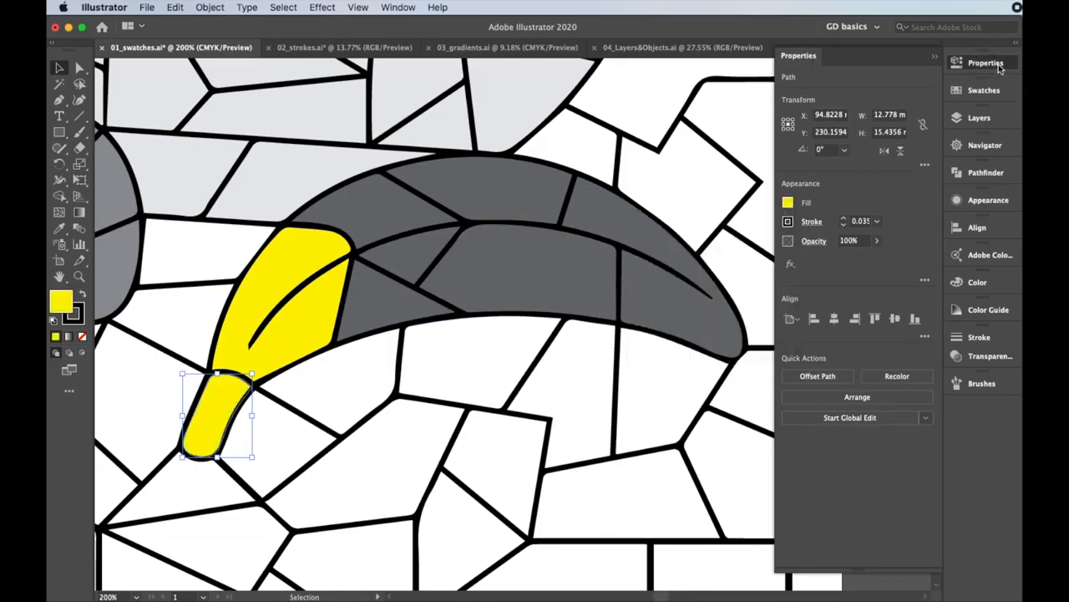
{"action": "left_click", "coordinate": [987, 67]}
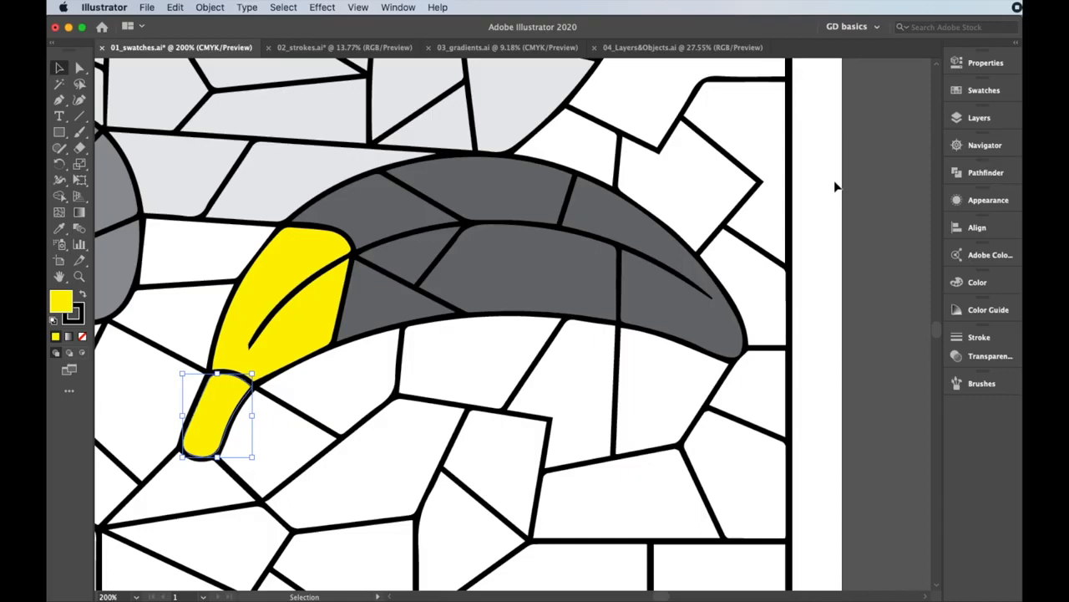
{"action": "left_click", "coordinate": [364, 216]}
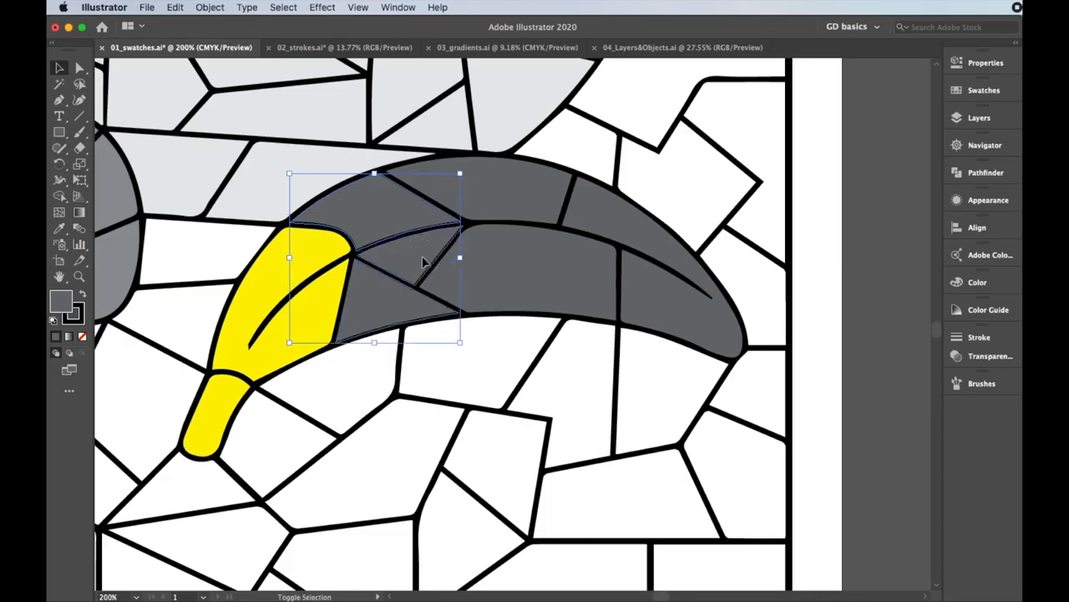
{"action": "left_click", "coordinate": [526, 262], "text": "shift"}
{"action": "left_click", "coordinate": [524, 194], "text": "shift"}
{"action": "left_click", "coordinate": [626, 250], "text": "shift"}
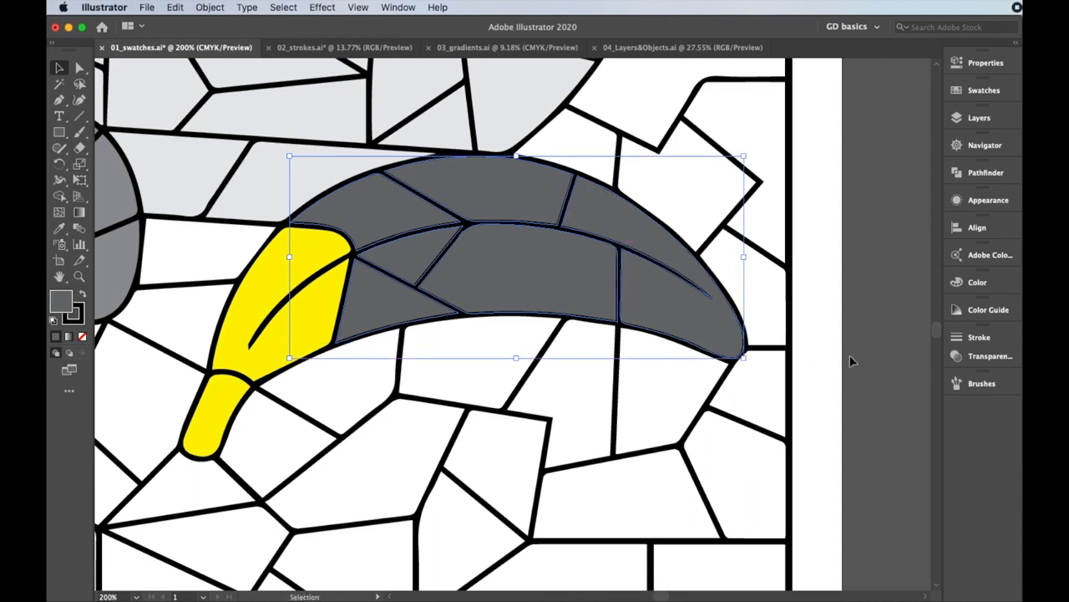
{"action": "left_click", "coordinate": [879, 319]}
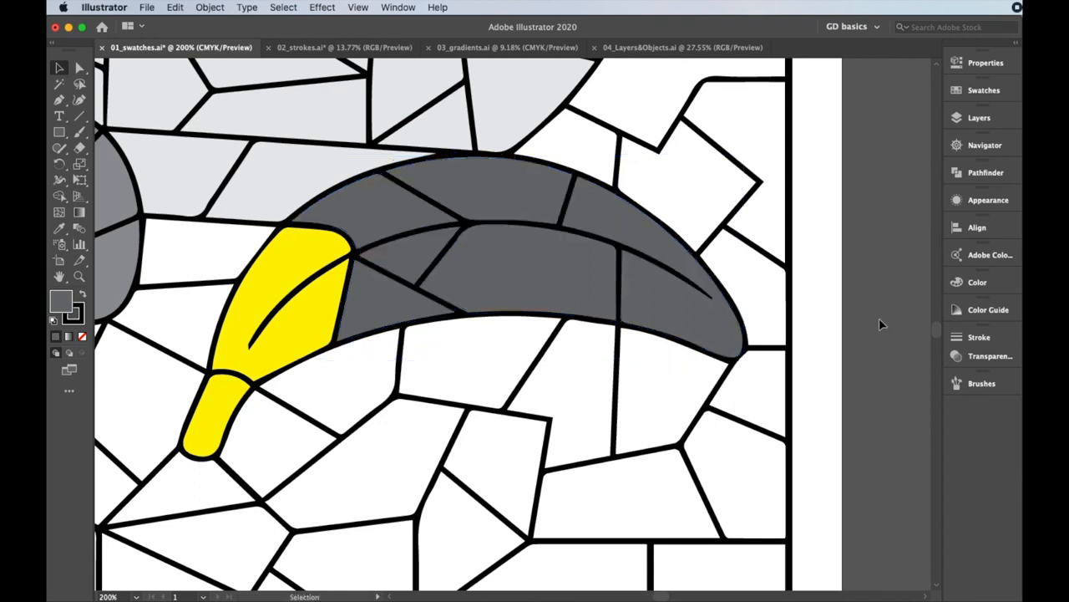
- Fill all the remaining grey segments of the lower banana with the pure yellow swatch
{"action": "left_click", "coordinate": [374, 211]}
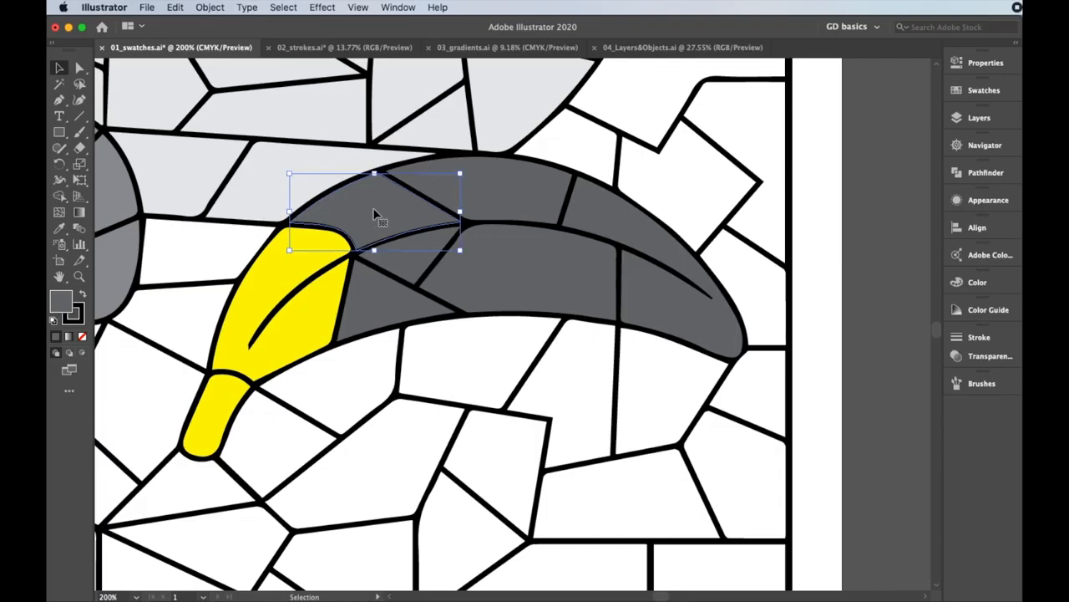
{"action": "left_click", "coordinate": [398, 266], "text": "shift"}
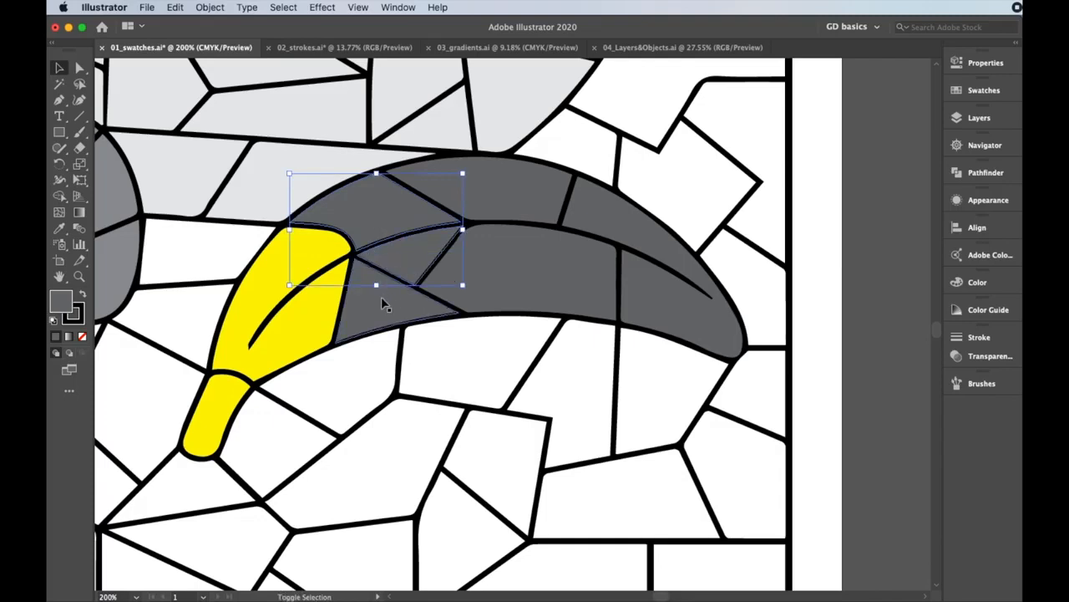
{"action": "left_click", "coordinate": [559, 284], "text": "shift"}
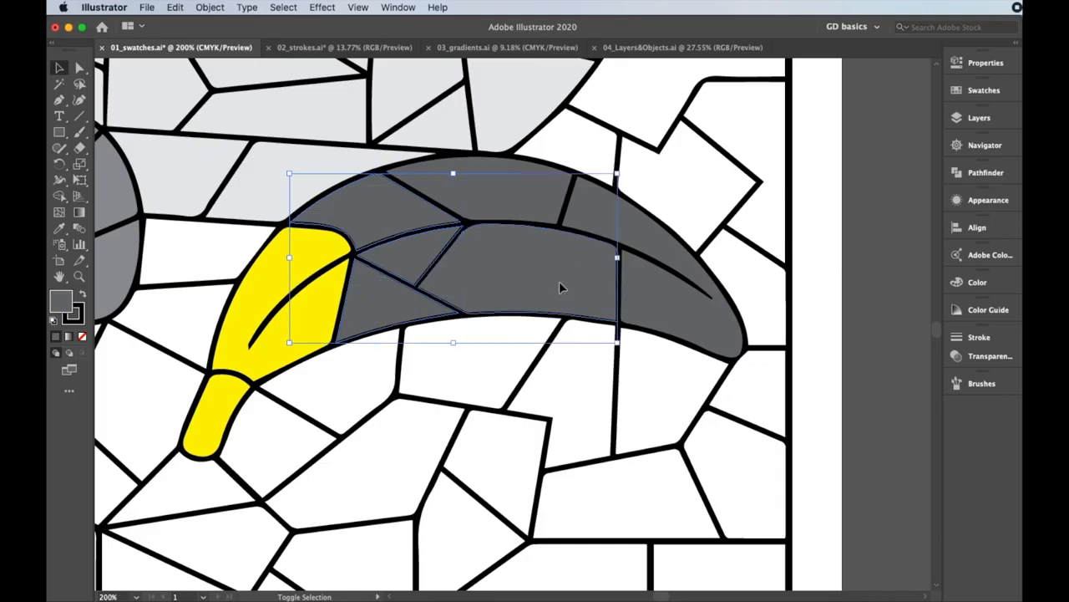
{"action": "left_click", "coordinate": [530, 178], "text": "shift"}
{"action": "left_click", "coordinate": [598, 211], "text": "shift"}
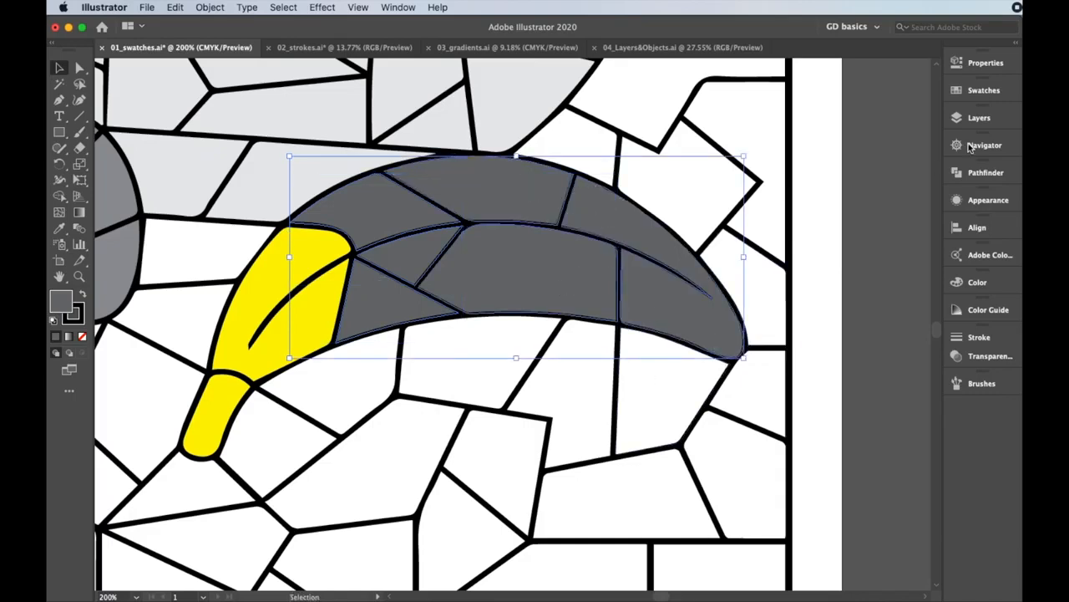
{"action": "left_click", "coordinate": [977, 65]}
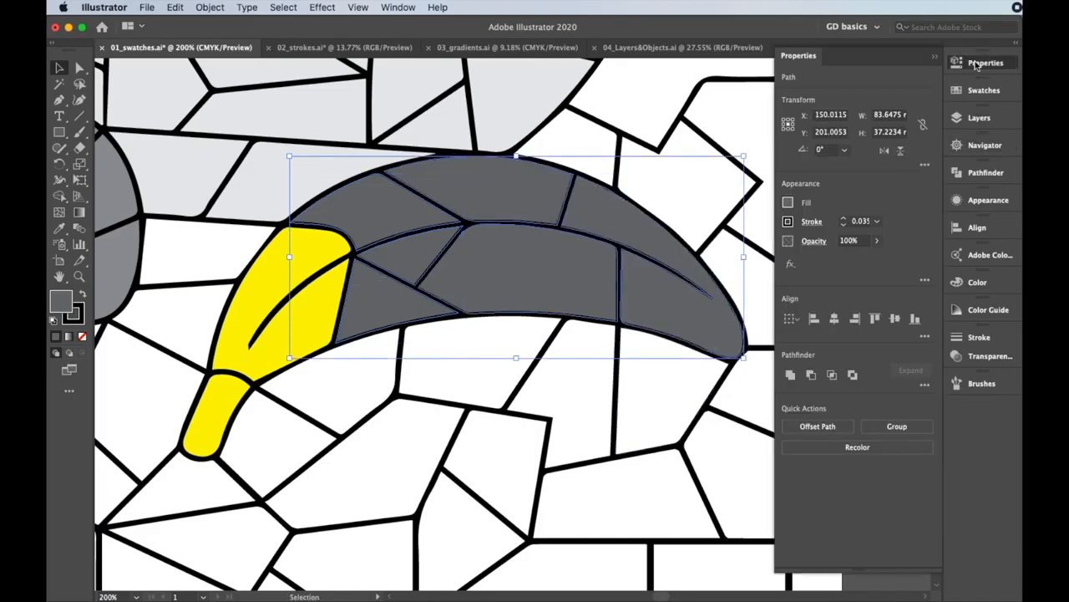
{"action": "left_click", "coordinate": [789, 202]}
{"action": "left_click", "coordinate": [688, 249]}
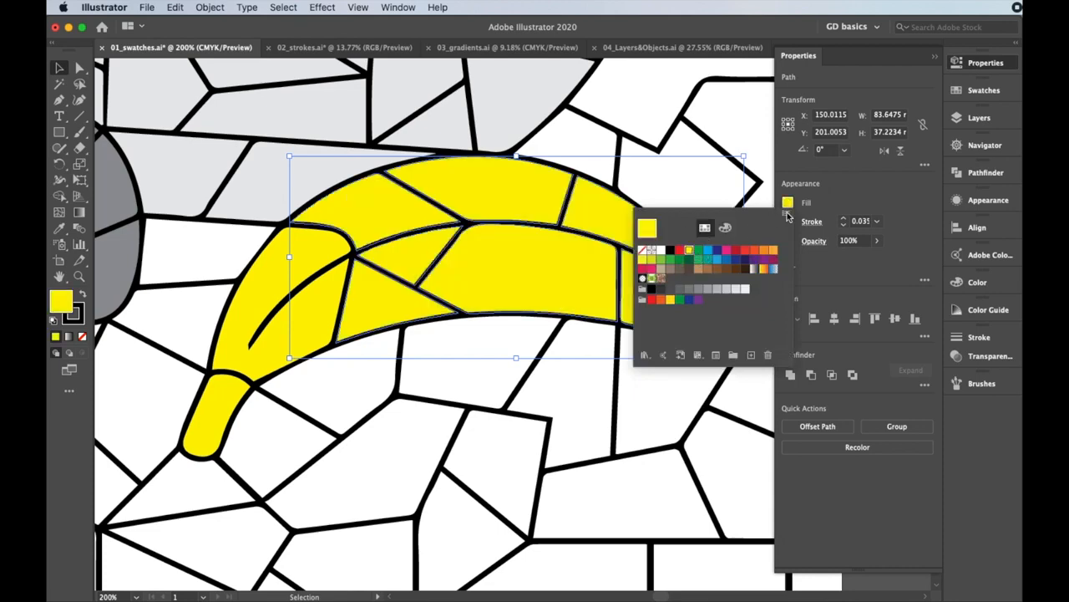
{"action": "left_click", "coordinate": [994, 71]}
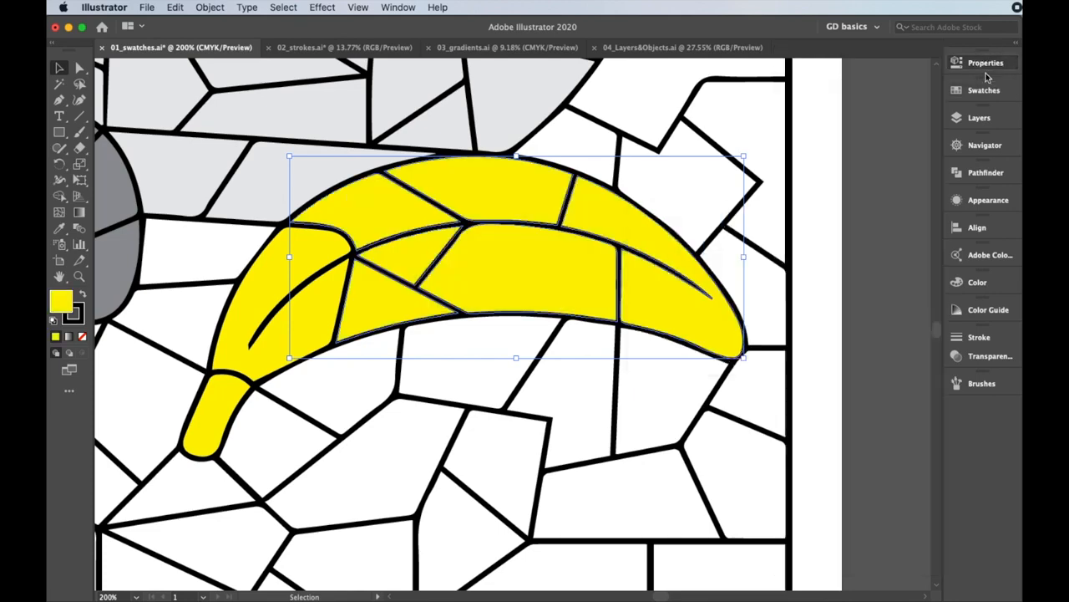
{"action": "key", "text": "super+1"}
{"action": "key", "text": "super+minus"}
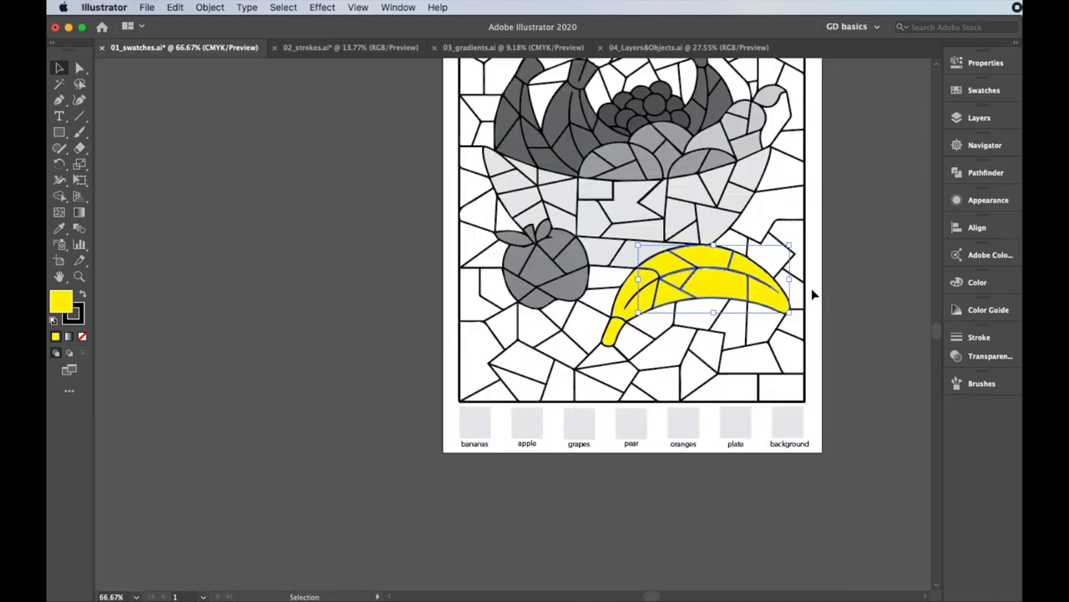
{"action": "left_click_drag", "start_coordinate": [864, 175], "coordinate": [832, 293]}
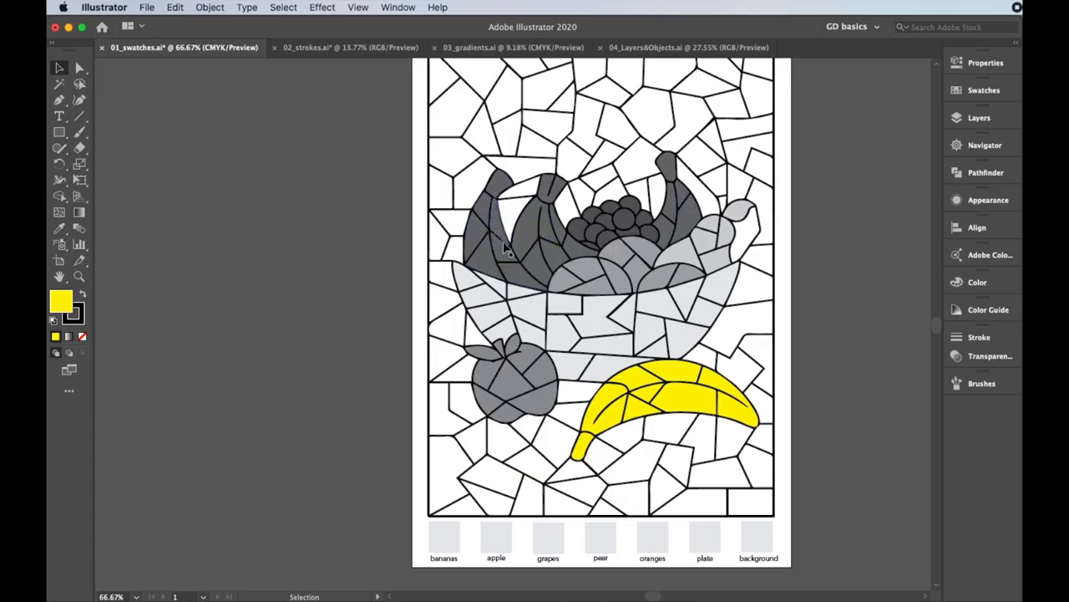
{"action": "left_click", "coordinate": [499, 183]}
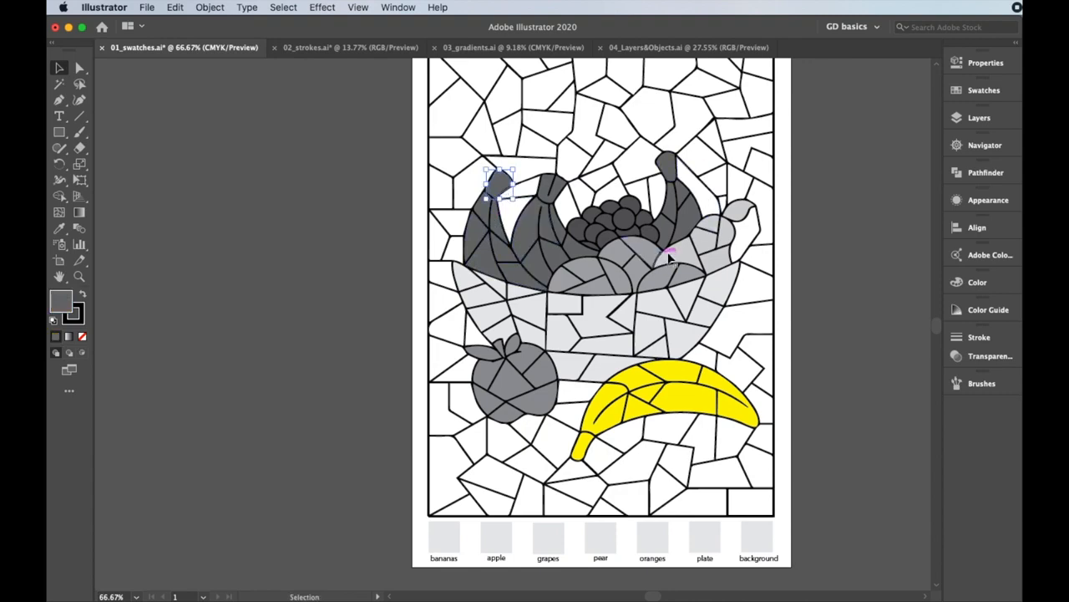
{"action": "left_click", "coordinate": [854, 244]}
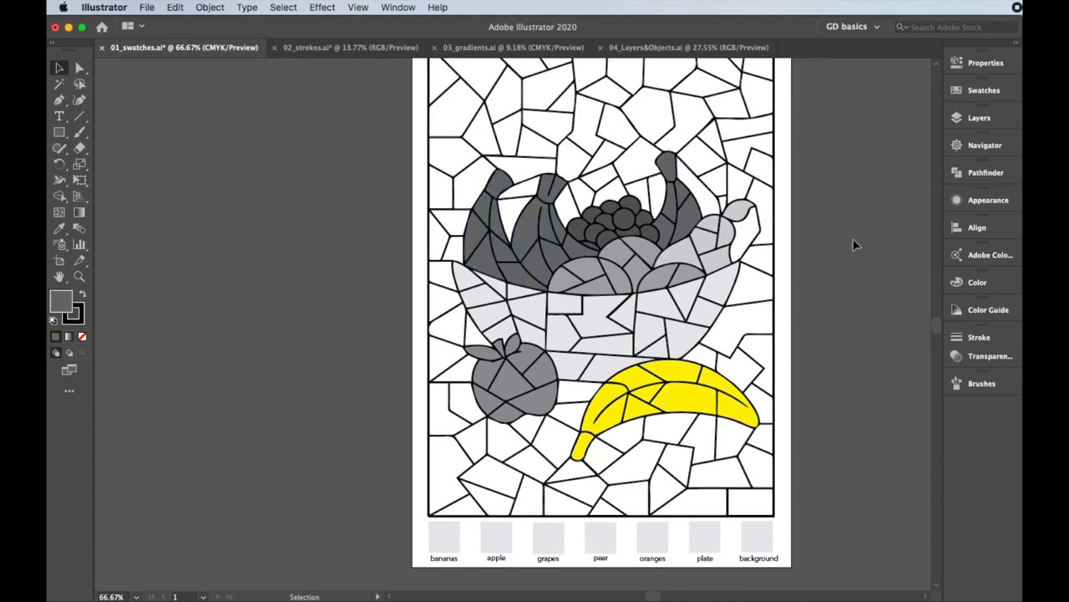
{"action": "key", "text": "space"}
{"action": "left_click_drag", "start_coordinate": [780, 198], "coordinate": [766, 221]}
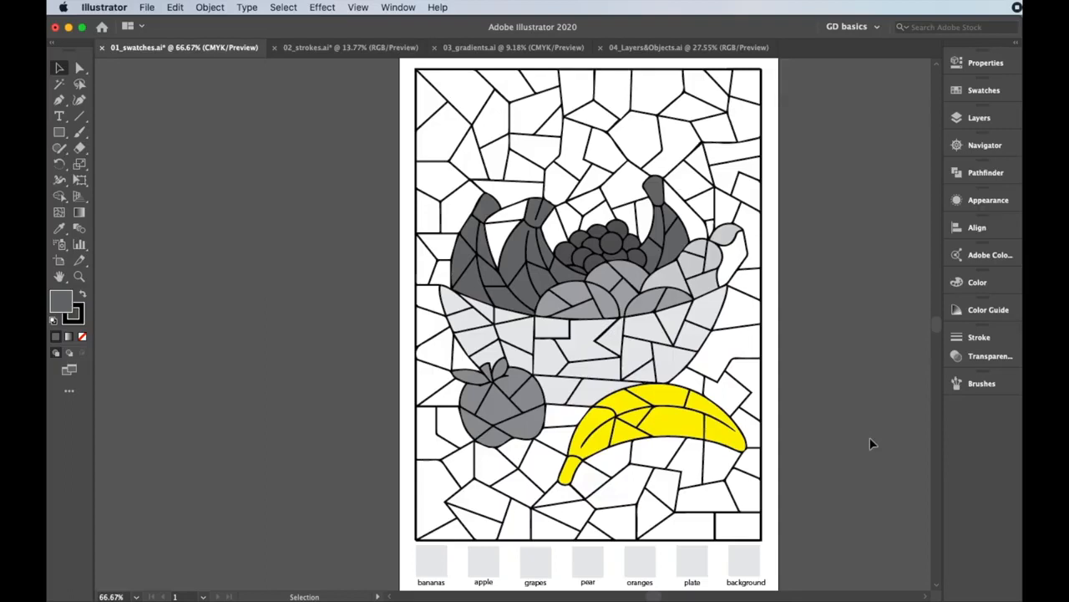
{"action": "scroll", "coordinate": [869, 435], "scroll_direction": "down", "scroll_amount": 1}
{"action": "left_click_drag", "start_coordinate": [869, 435], "coordinate": [552, 415]}
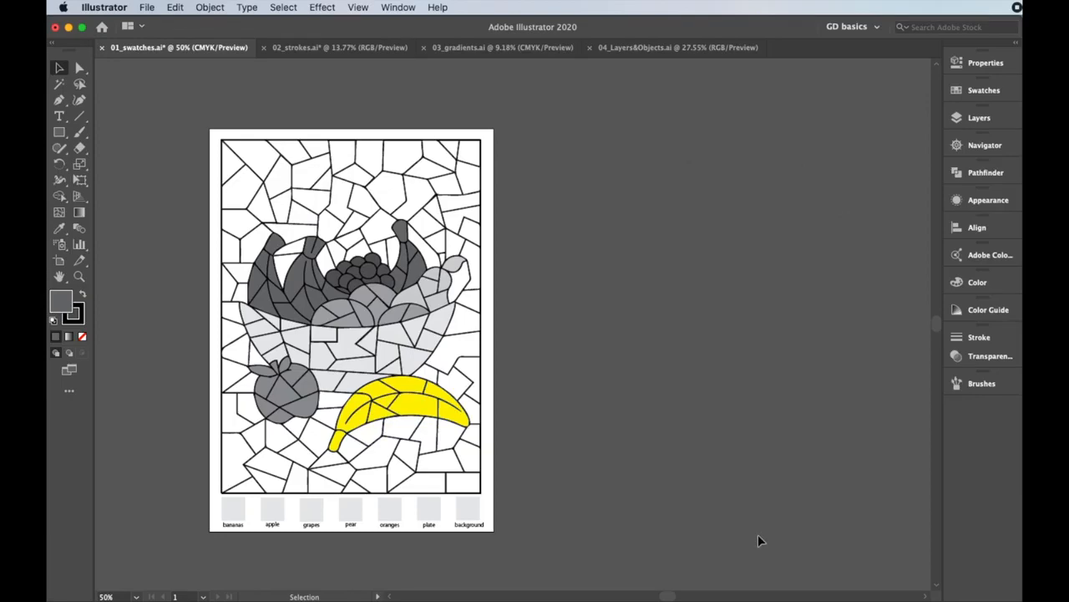
{"action": "scroll", "coordinate": [484, 493], "scroll_direction": "up", "scroll_amount": 1}
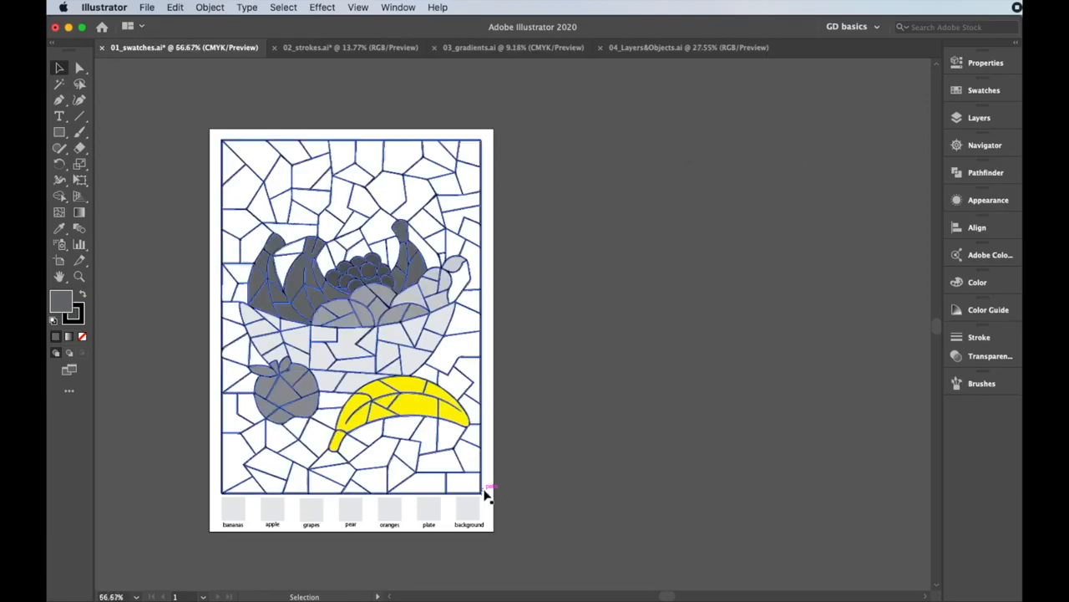
{"action": "left_click_drag", "start_coordinate": [430, 451], "coordinate": [632, 462]}
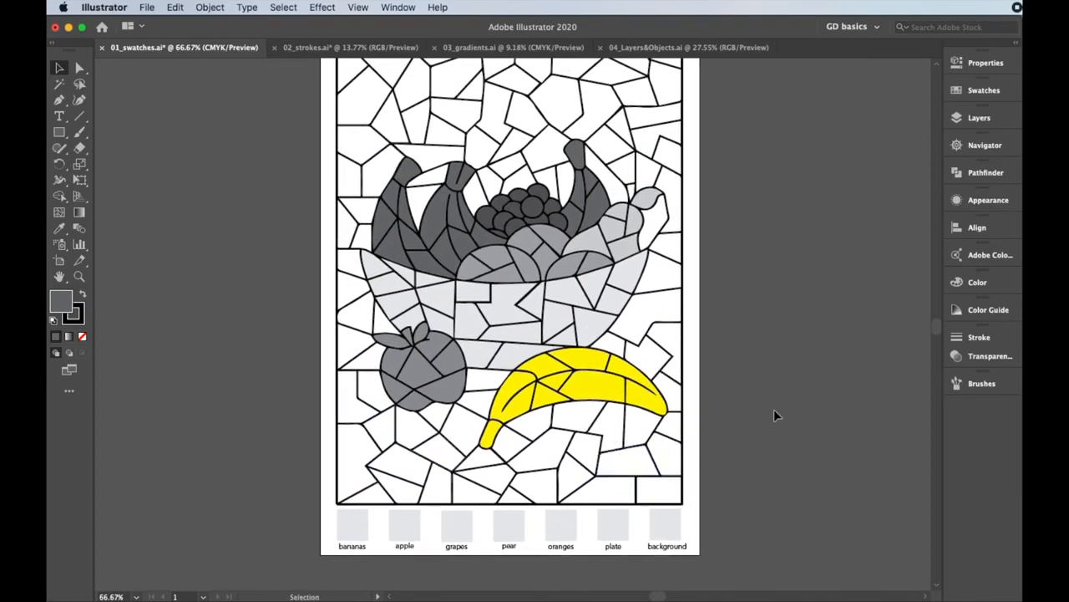
- Fill the bananas sample square below the artwork with the pure yellow swatch and darken it to olive A09832 in the Color Picker
{"action": "left_click", "coordinate": [358, 519]}
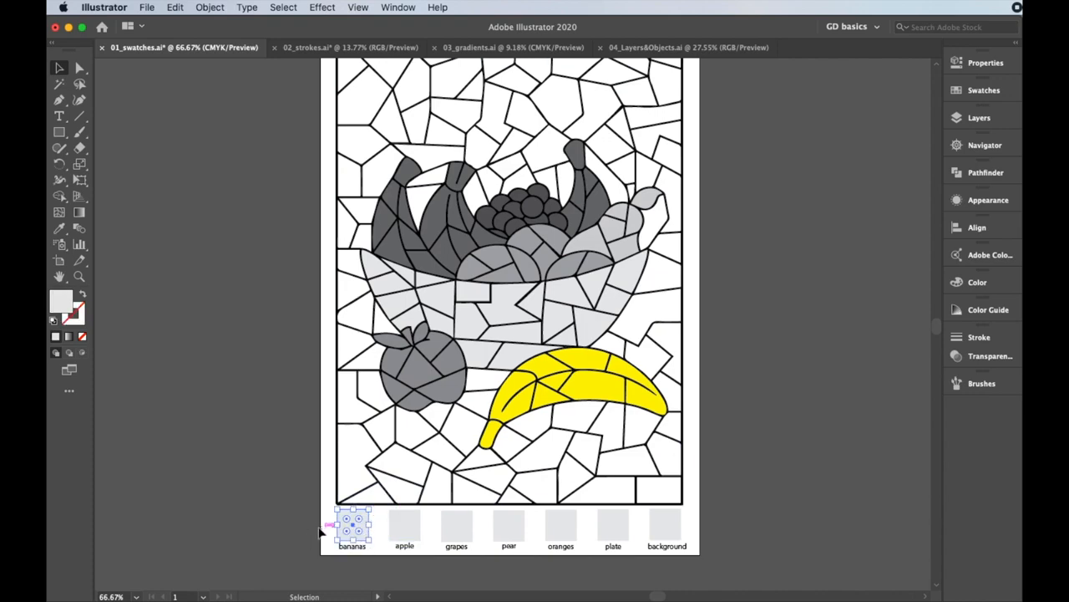
{"action": "left_click", "coordinate": [969, 64]}
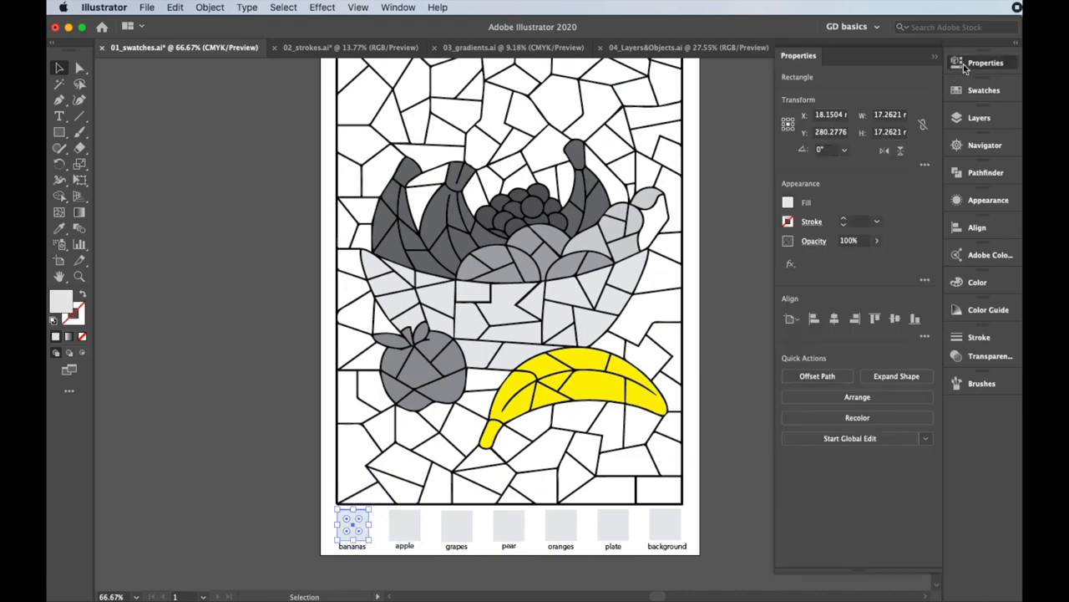
{"action": "left_click", "coordinate": [787, 203]}
{"action": "left_click", "coordinate": [688, 251]}
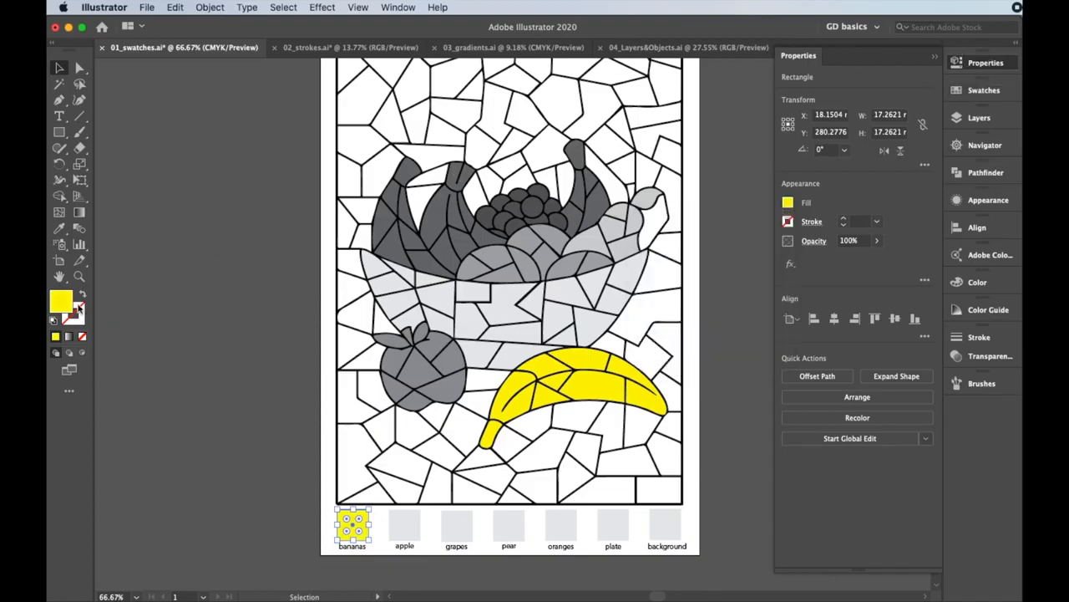
{"action": "double_click", "coordinate": [62, 304]}
{"action": "mouse_move", "coordinate": [458, 123]}
{"action": "left_mouse_down"}
{"action": "mouse_move", "coordinate": [426, 195]}
{"action": "mouse_move", "coordinate": [458, 172]}
{"action": "left_mouse_up"}
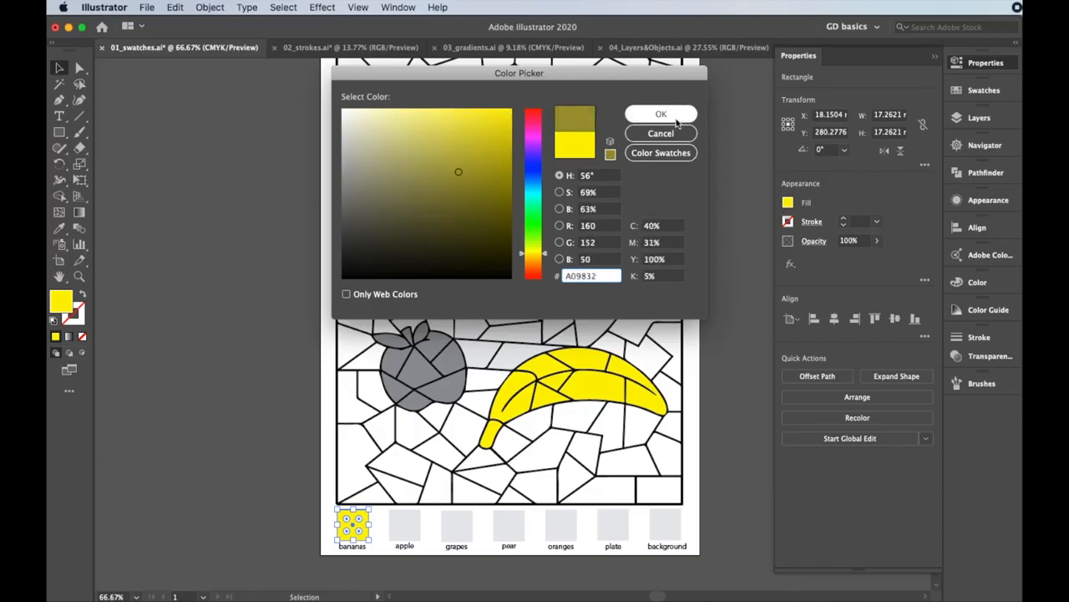
{"action": "left_click", "coordinate": [660, 115]}
{"action": "left_click", "coordinate": [971, 74]}
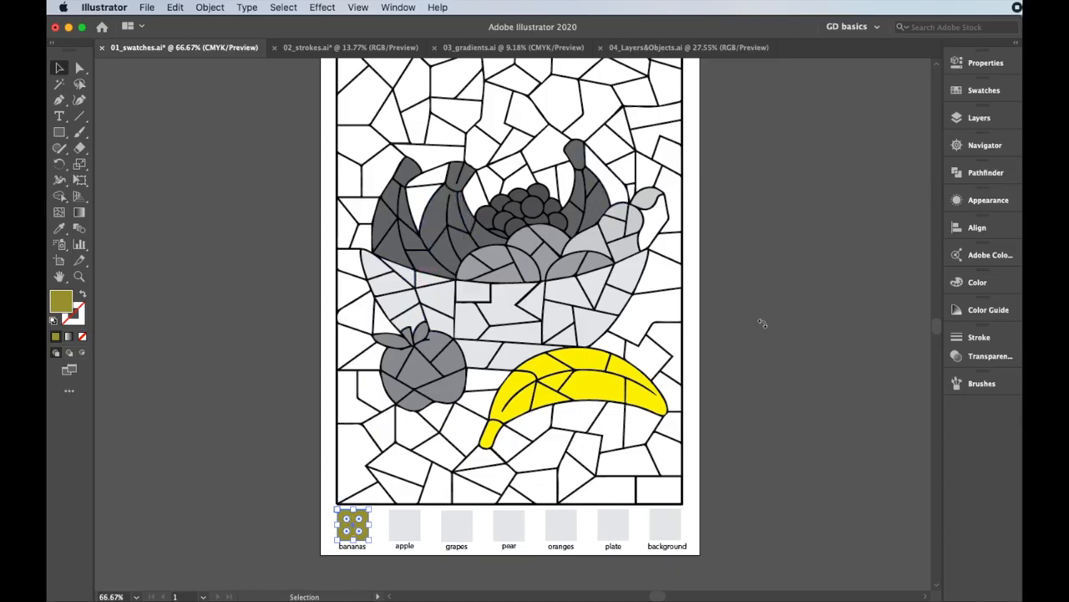
- Create a global CMYK process swatch named bananas from the square's fill, with cyan set to 21%
{"action": "left_click", "coordinate": [974, 66]}
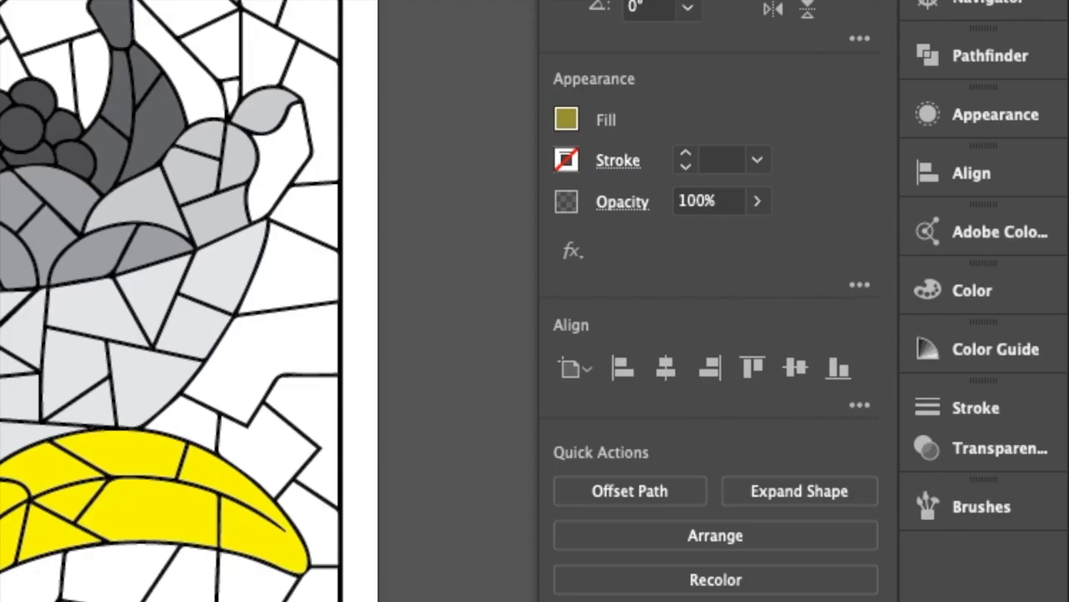
{"action": "left_click", "coordinate": [566, 119]}
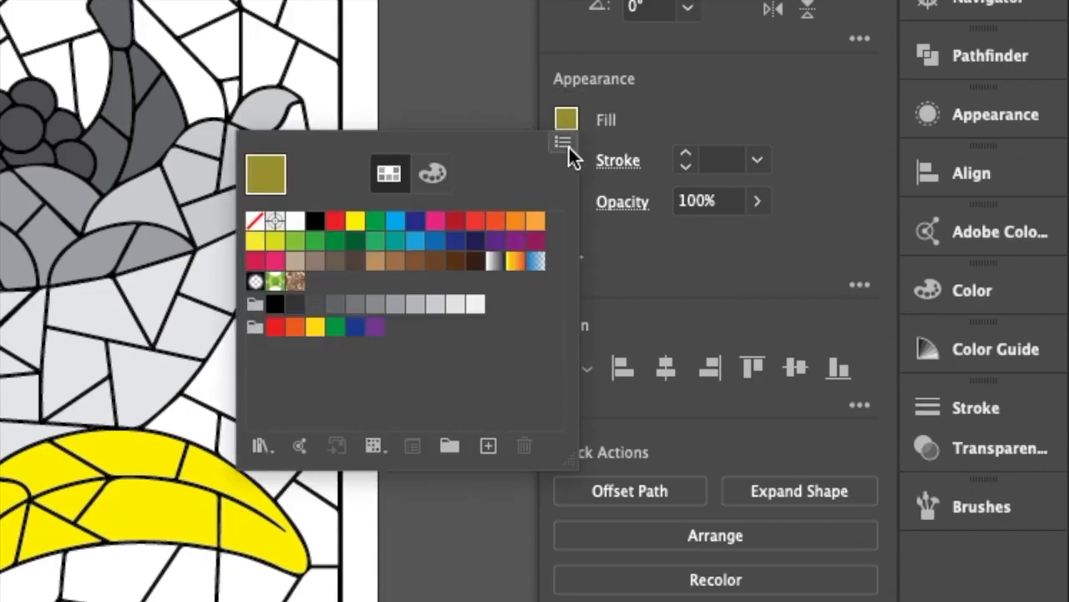
{"action": "left_click", "coordinate": [565, 143]}
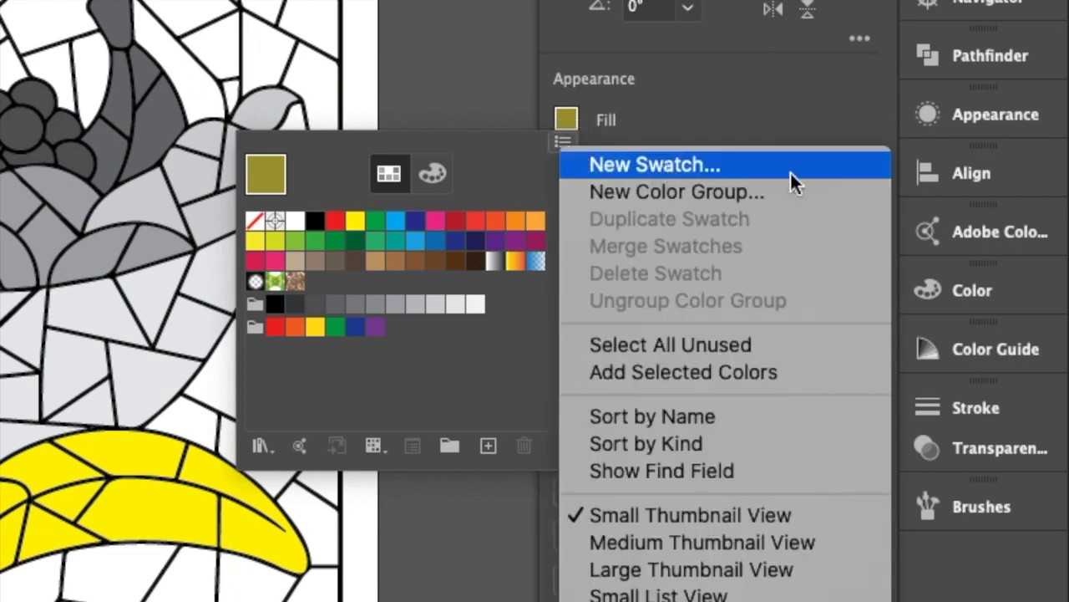
{"action": "left_click", "coordinate": [524, 359]}
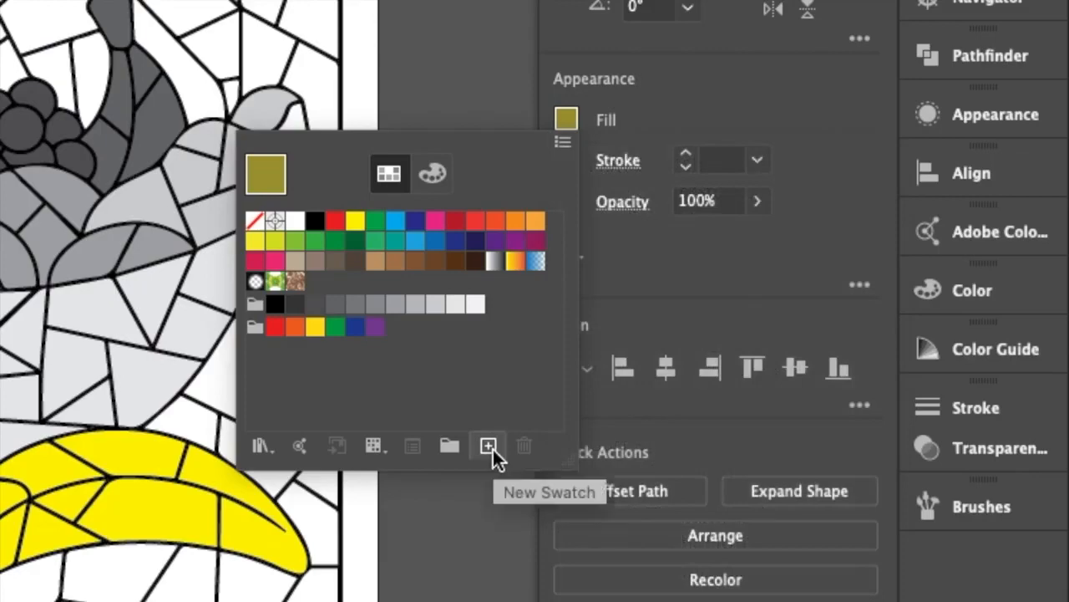
{"action": "left_click", "coordinate": [490, 445]}
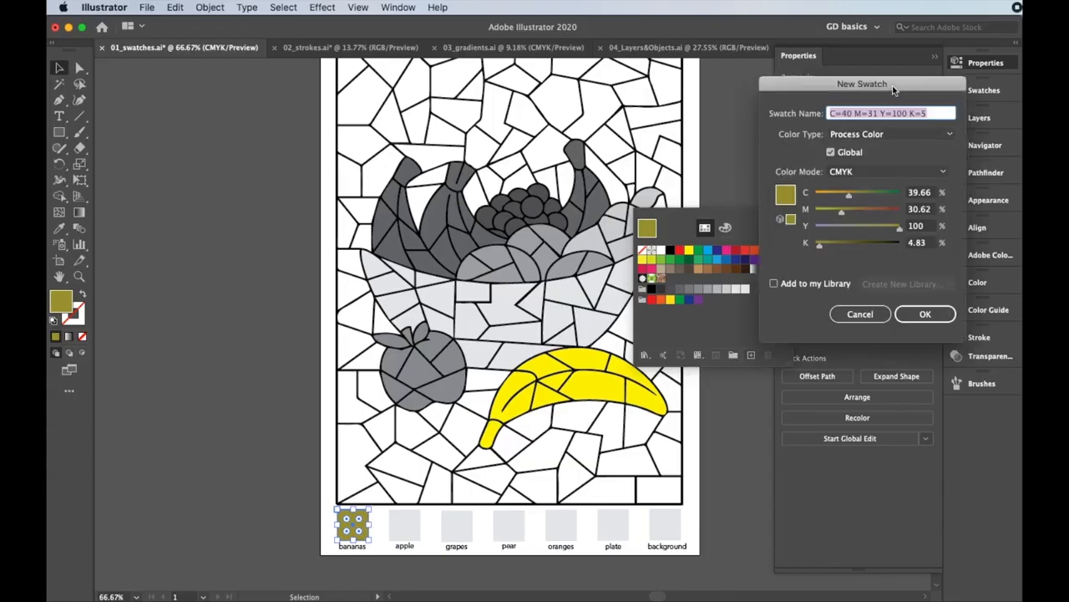
{"action": "left_click_drag", "start_coordinate": [893, 89], "coordinate": [303, 136]}
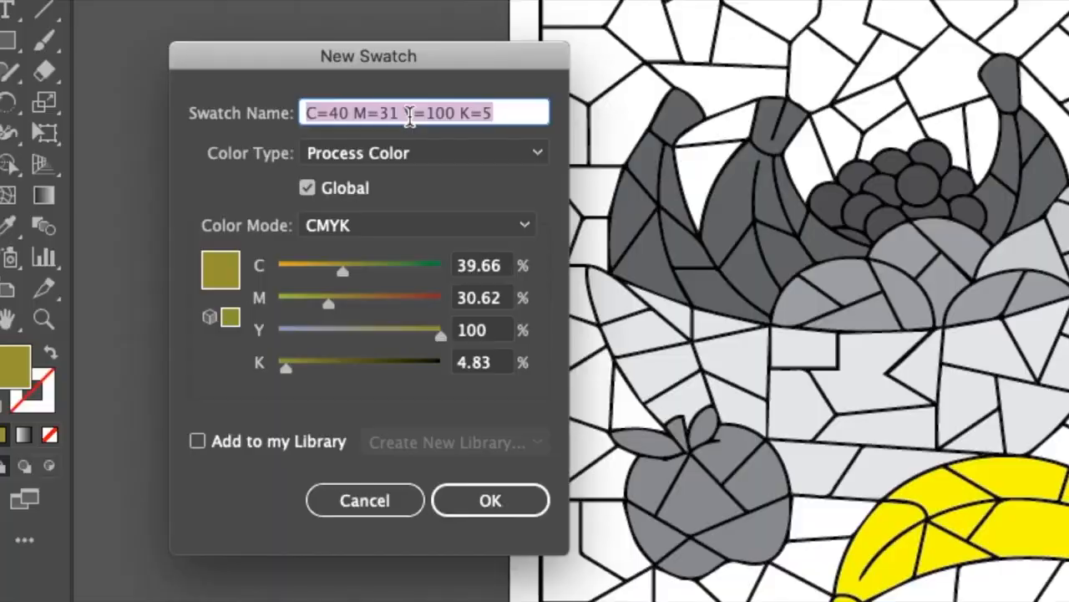
{"action": "type", "text": "bananas"}
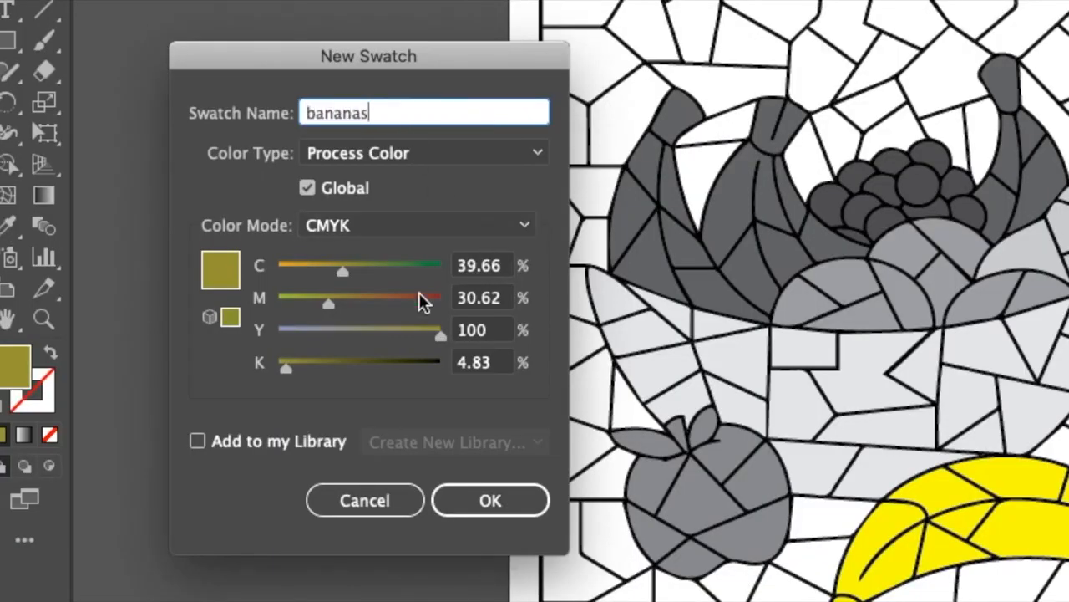
{"action": "left_click_drag", "start_coordinate": [340, 272], "coordinate": [306, 278]}
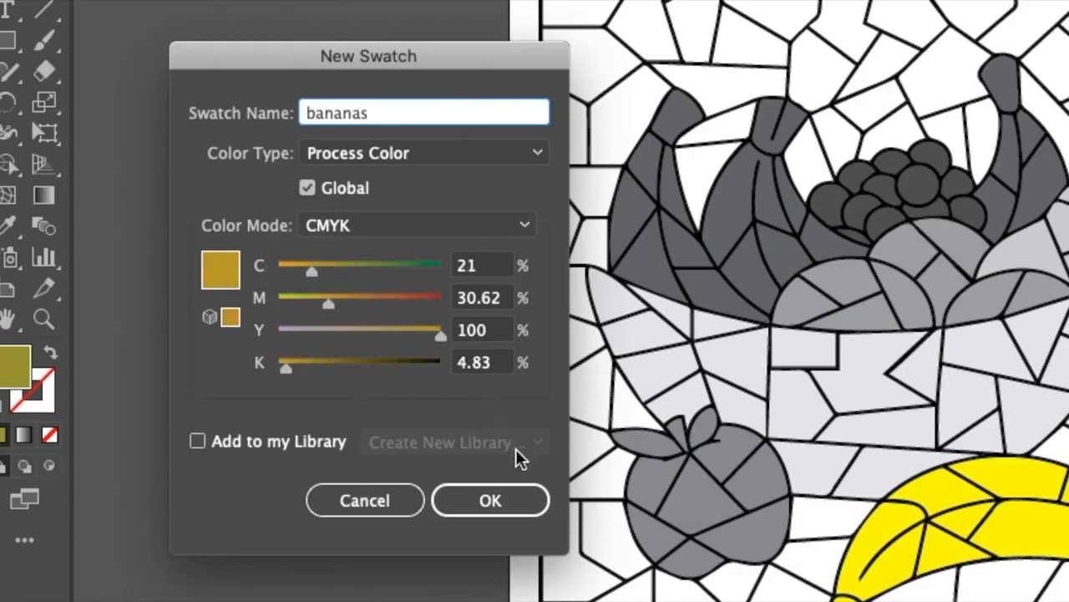
{"action": "left_click", "coordinate": [513, 501]}
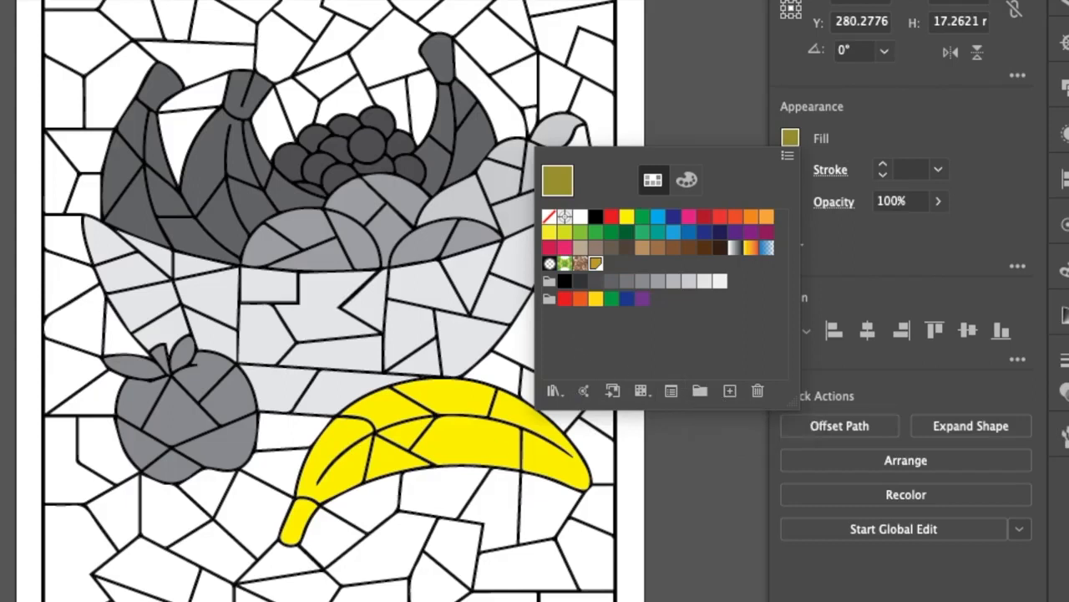
- Create a color group named fruits from the selected artwork, with swatches for tints included
{"action": "left_click", "coordinate": [707, 400]}
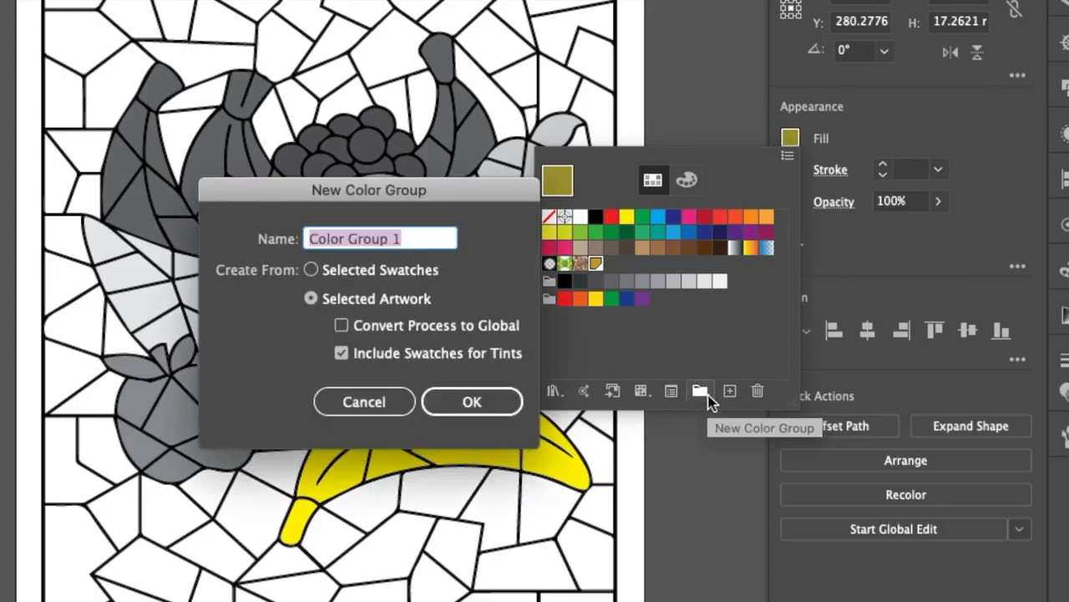
{"action": "type", "text": "fruits"}
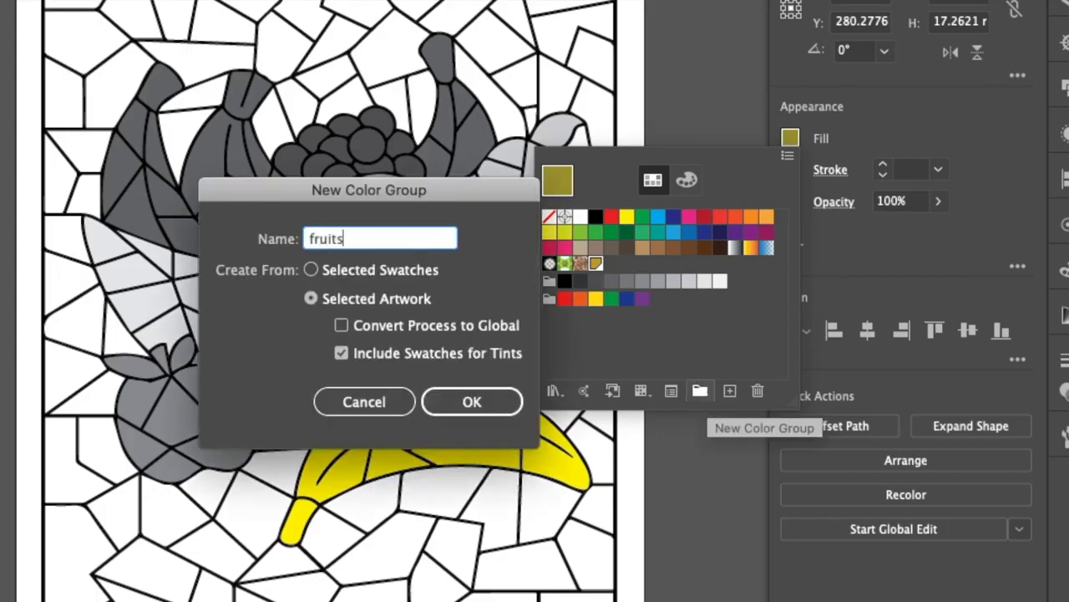
{"action": "left_click", "coordinate": [473, 404]}
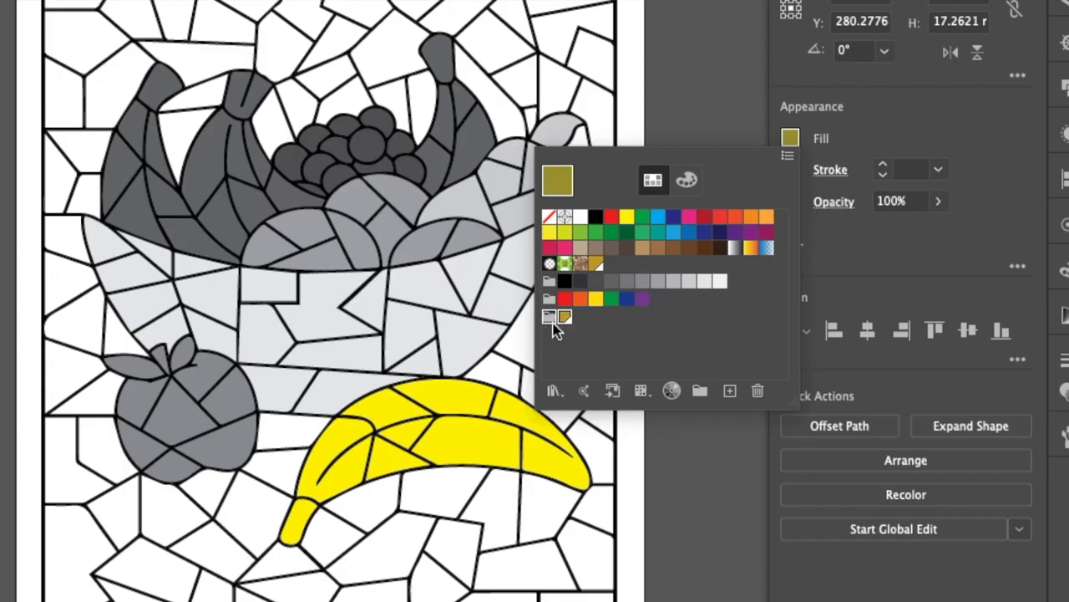
- Apply the ungrouped bananas swatch to the sample square and delete that swatch, leaving only the copy in the fruits group
{"action": "left_click", "coordinate": [596, 267]}
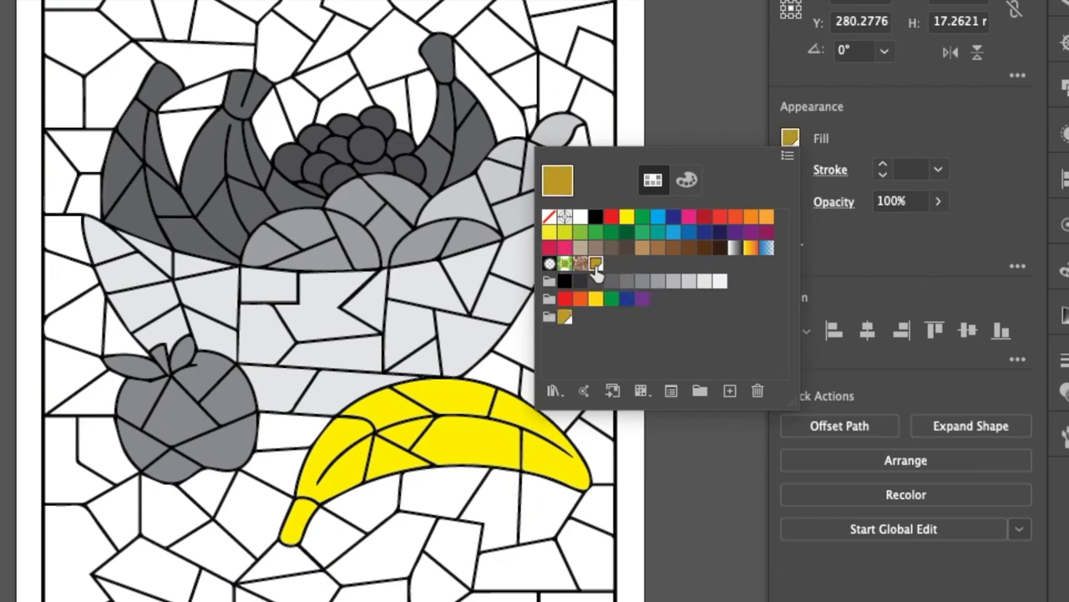
{"action": "left_click", "coordinate": [758, 393]}
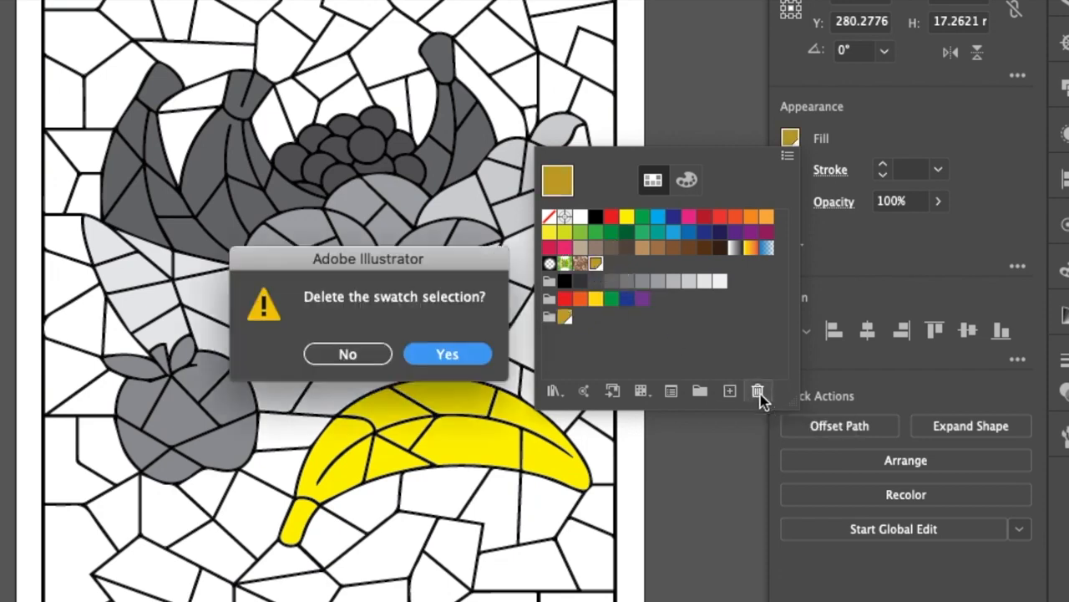
{"action": "key", "text": "Return"}
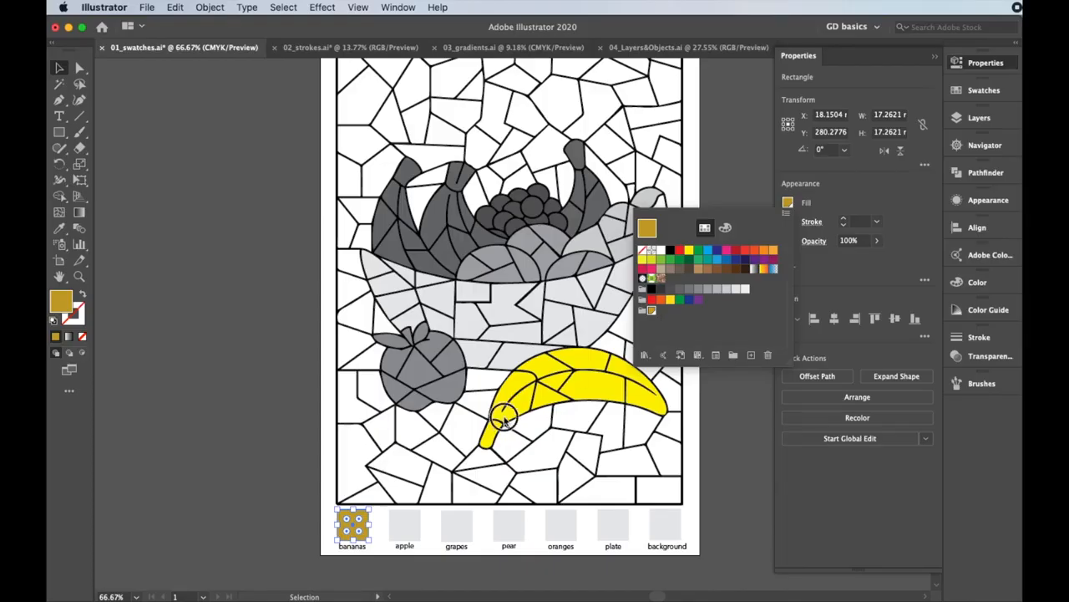
- Fill all segments of the loose banana and the three bananas in the bowl with the bananas swatch from the fruits group
{"action": "left_click", "coordinate": [502, 422]}
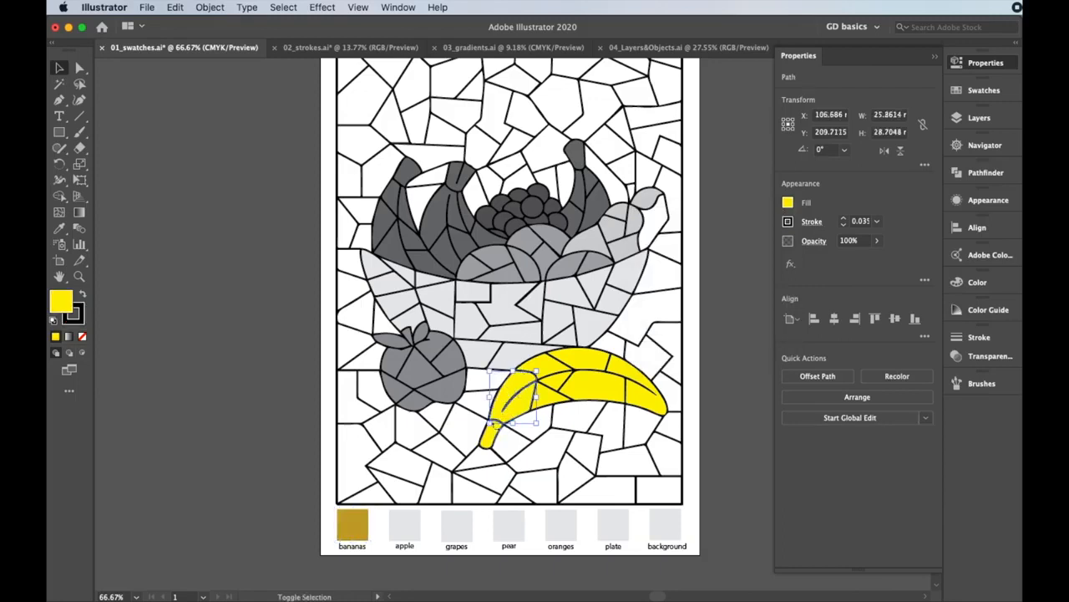
{"action": "left_click", "coordinate": [504, 430], "text": "shift"}
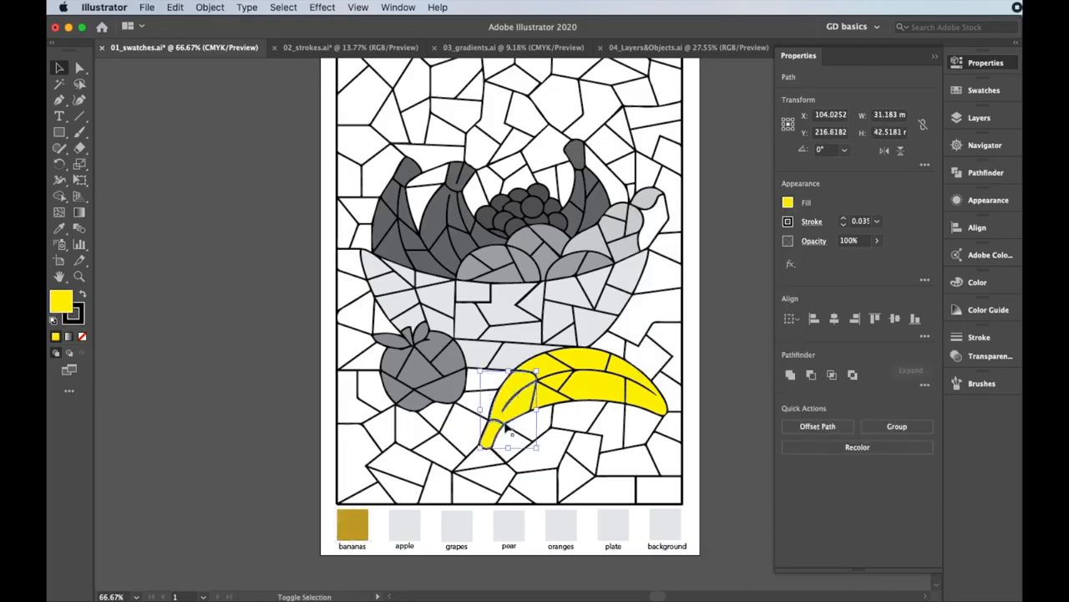
{"action": "left_click", "coordinate": [554, 391], "text": "shift"}
{"action": "left_click", "coordinate": [553, 387], "text": "shift"}
{"action": "left_click", "coordinate": [613, 385], "text": "shift"}
{"action": "left_click", "coordinate": [600, 361], "text": "shift"}
{"action": "left_click", "coordinate": [626, 368], "text": "shift"}
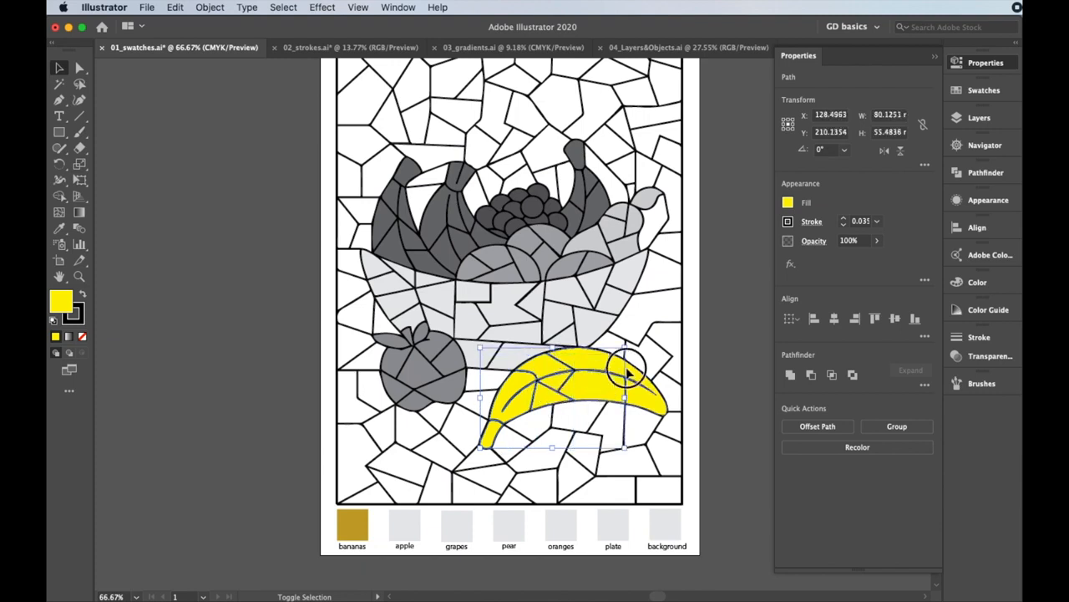
{"action": "left_click", "coordinate": [396, 204], "text": "shift"}
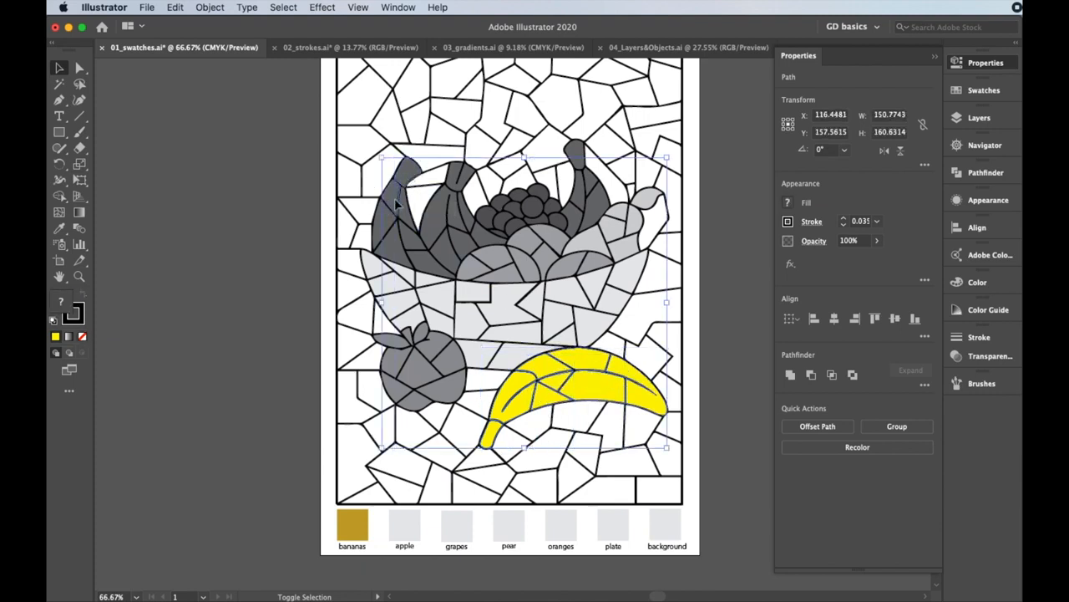
{"action": "left_click", "coordinate": [388, 221], "text": "shift"}
{"action": "left_click", "coordinate": [431, 263], "text": "shift"}
{"action": "left_click", "coordinate": [448, 256], "text": "shift"}
{"action": "left_click", "coordinate": [439, 229], "text": "shift"}
{"action": "left_click", "coordinate": [459, 178], "text": "shift"}
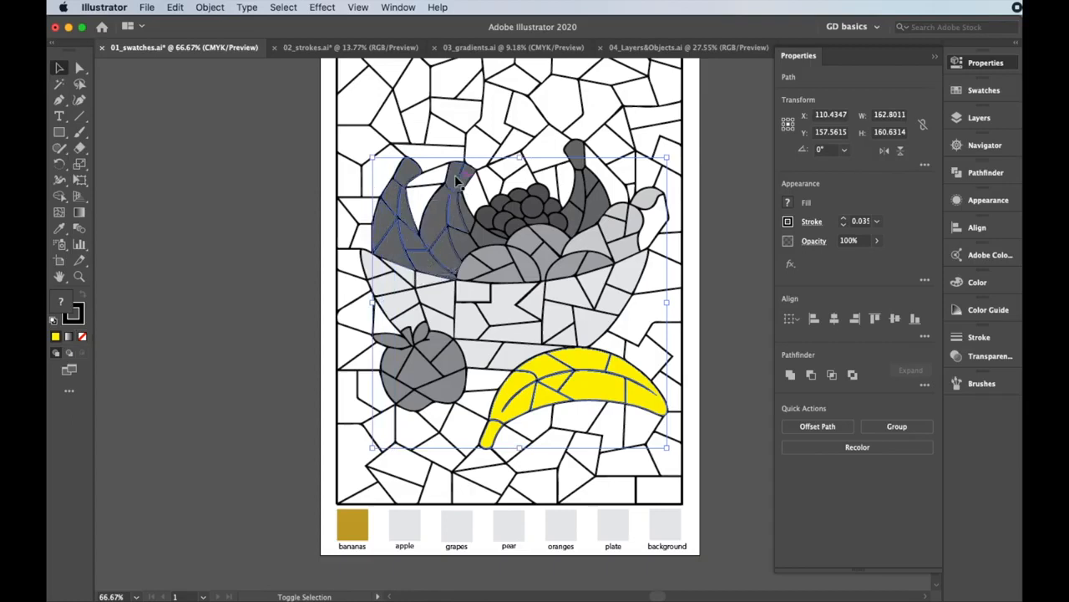
{"action": "left_click", "coordinate": [465, 219], "text": "shift"}
{"action": "left_click", "coordinate": [462, 245], "text": "shift"}
{"action": "left_click", "coordinate": [494, 240], "text": "shift"}
{"action": "left_click", "coordinate": [576, 217], "text": "shift"}
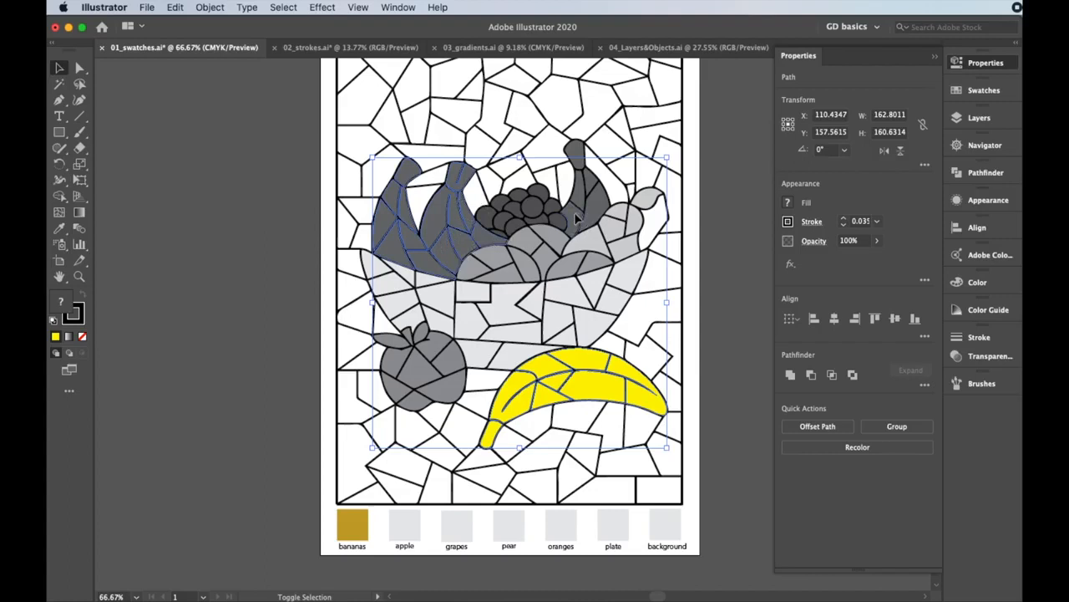
{"action": "left_click", "coordinate": [576, 155], "text": "shift"}
{"action": "left_click", "coordinate": [598, 204], "text": "shift"}
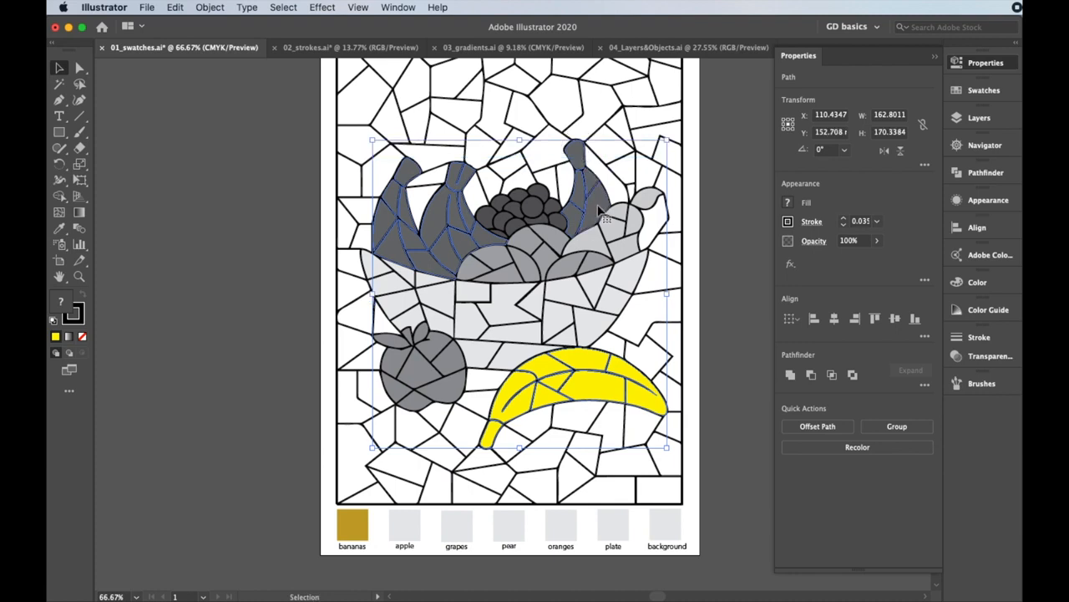
{"action": "left_click", "coordinate": [788, 203]}
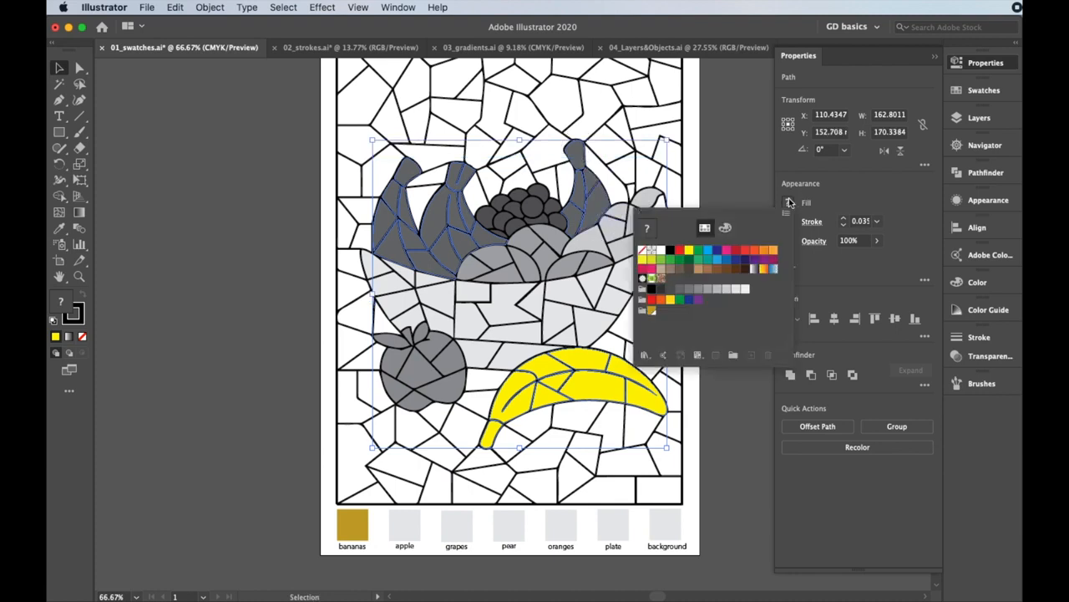
{"action": "left_click", "coordinate": [653, 313]}
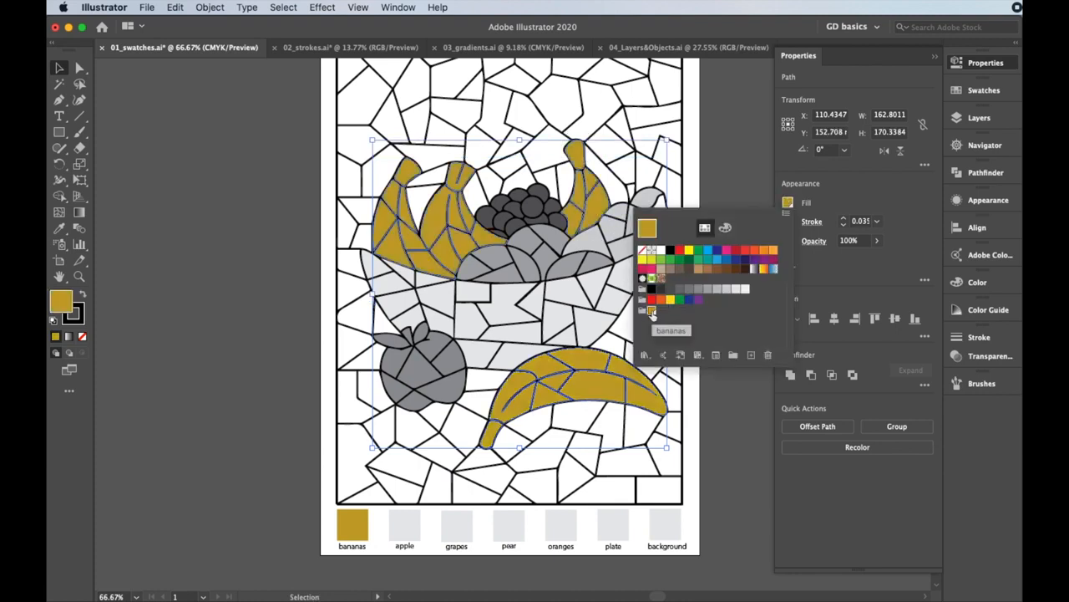
{"action": "left_click", "coordinate": [982, 66]}
{"action": "left_click", "coordinate": [775, 206]}
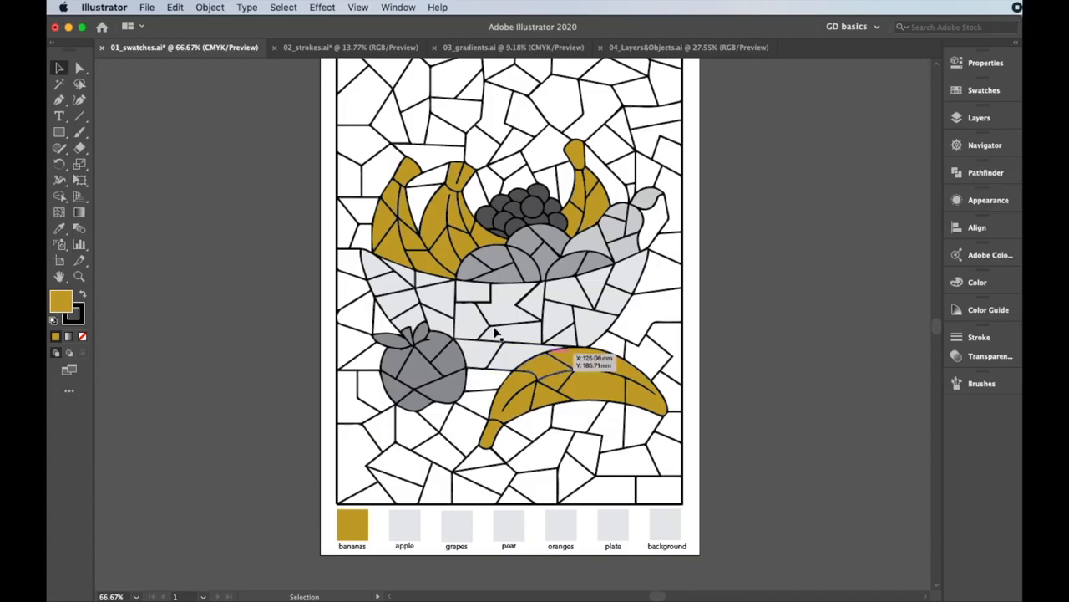
- Edit the global bananas swatch, setting cyan to 1% and magenta to 9%, and turn on the preview
{"action": "left_click", "coordinate": [492, 433]}
{"action": "left_click", "coordinate": [749, 401]}
{"action": "left_click", "coordinate": [965, 65]}
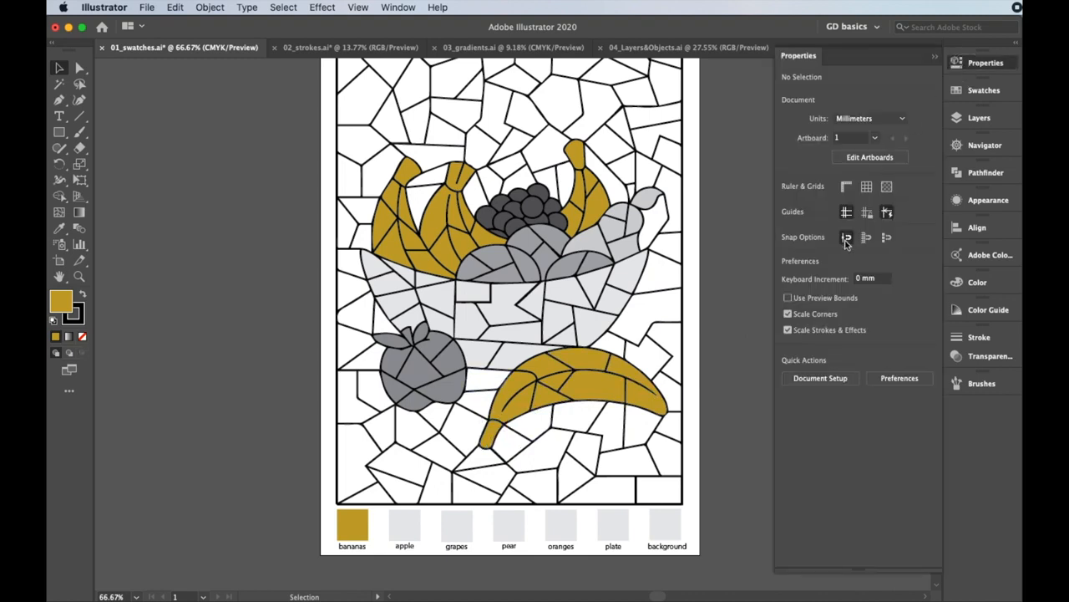
{"action": "left_click", "coordinate": [350, 535]}
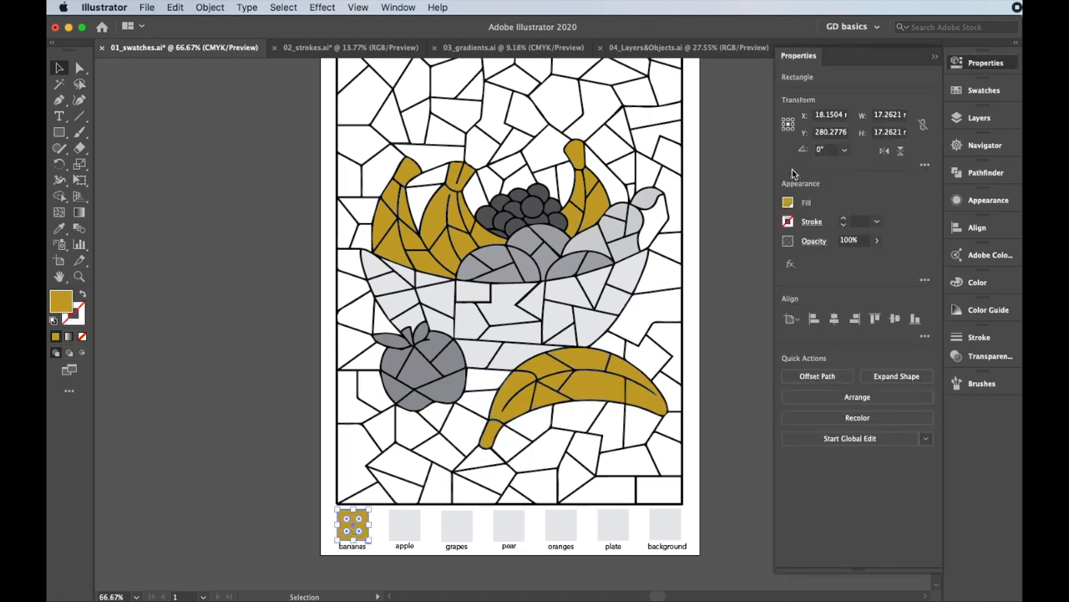
{"action": "left_click", "coordinate": [788, 202]}
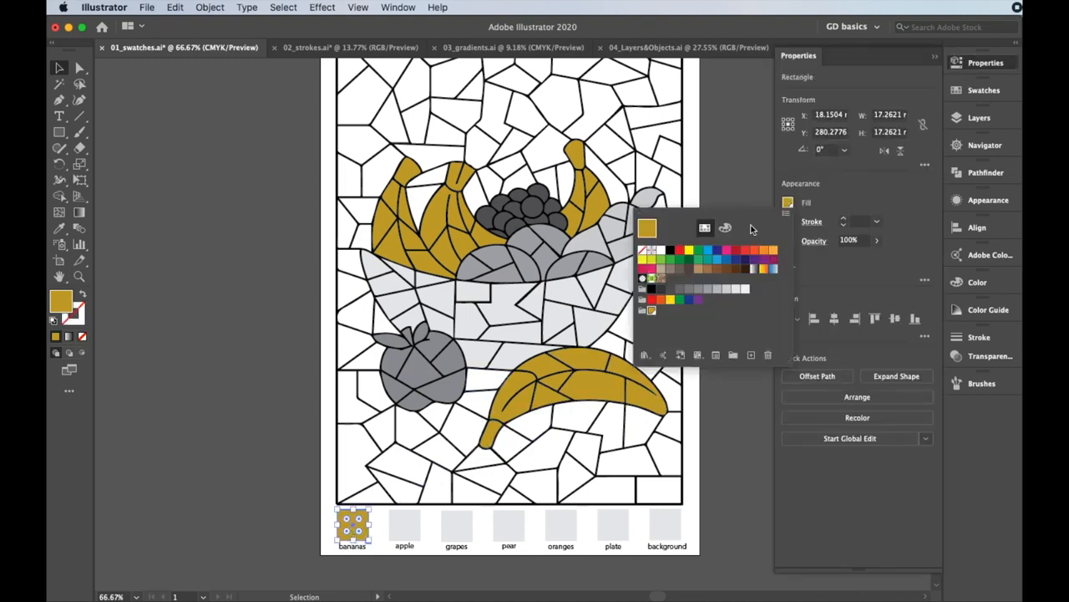
{"action": "double_click", "coordinate": [652, 312]}
{"action": "left_click_drag", "start_coordinate": [156, 83], "coordinate": [763, 173]}
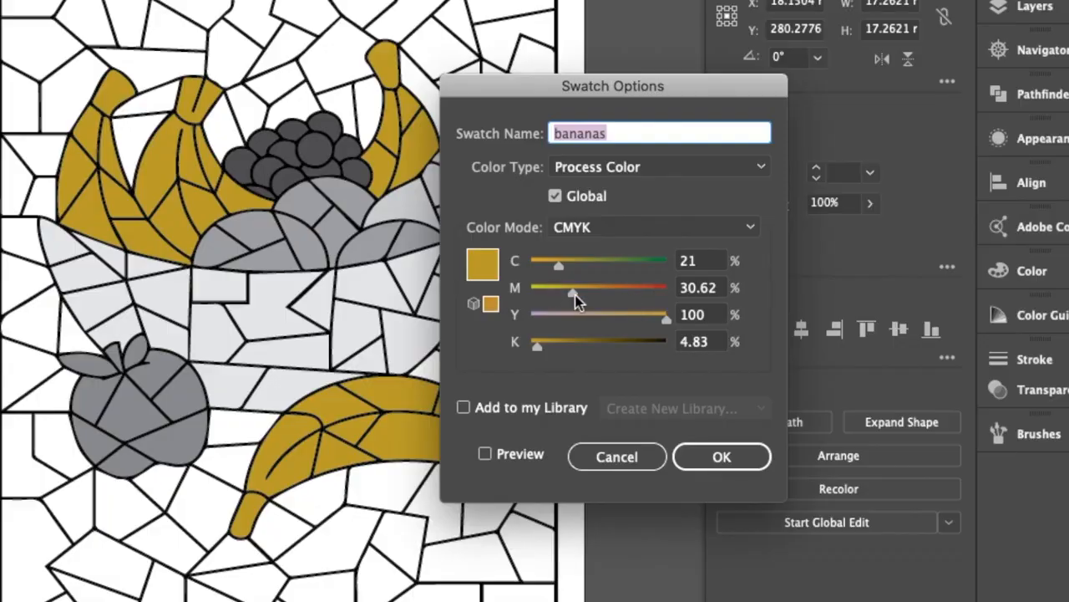
{"action": "left_click_drag", "start_coordinate": [693, 297], "coordinate": [682, 300]}
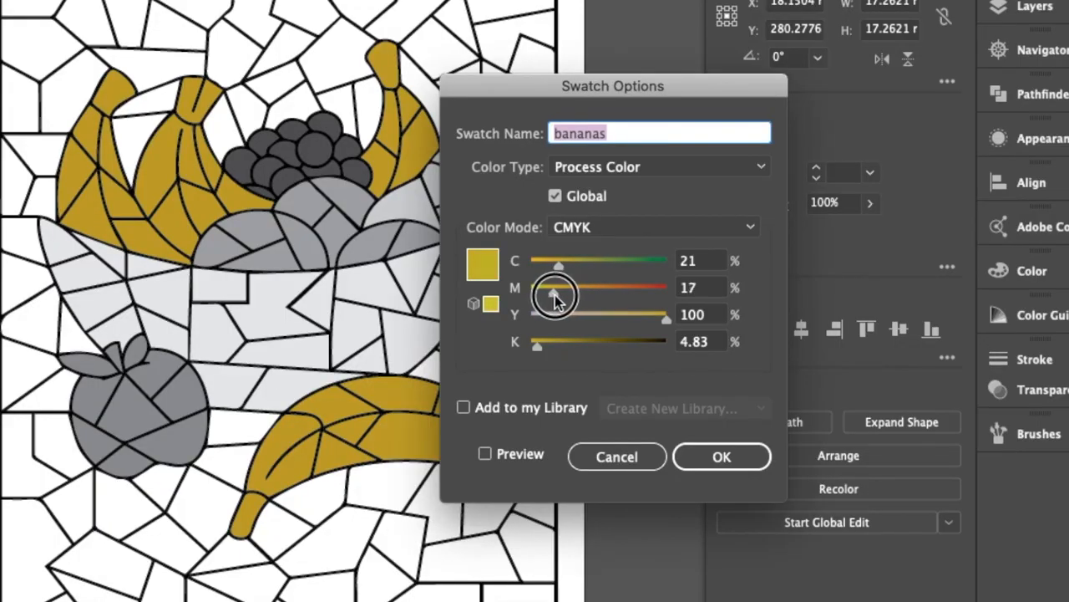
{"action": "left_click_drag", "start_coordinate": [560, 266], "coordinate": [531, 268]}
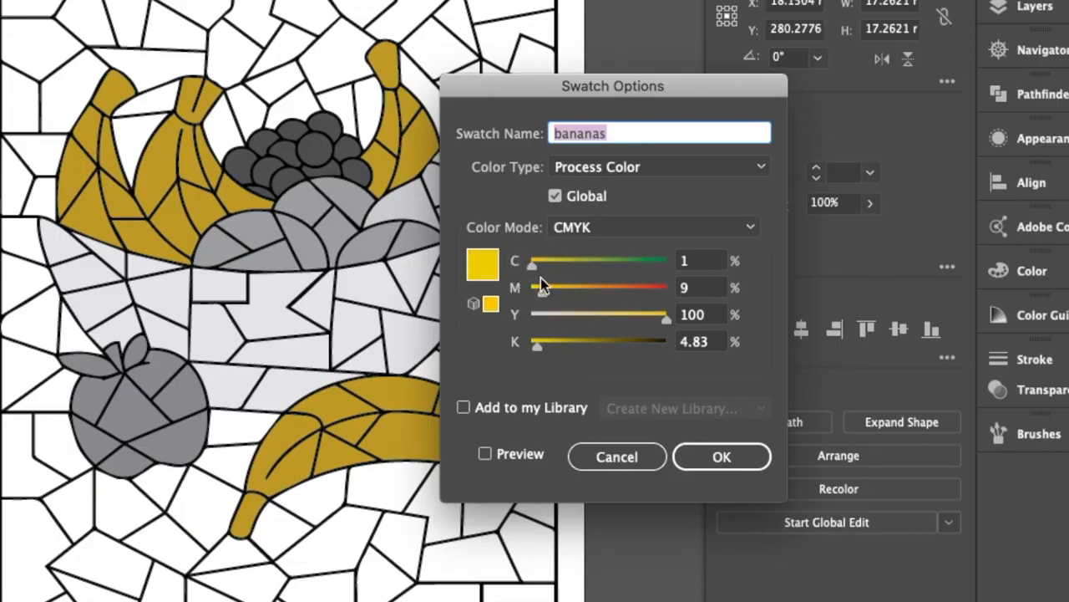
{"action": "left_click", "coordinate": [485, 455]}
- Set the bananas swatch's magenta to 17% while previewing the artwork, and apply the swatch changes
{"action": "left_click_drag", "start_coordinate": [571, 87], "coordinate": [769, 91]}
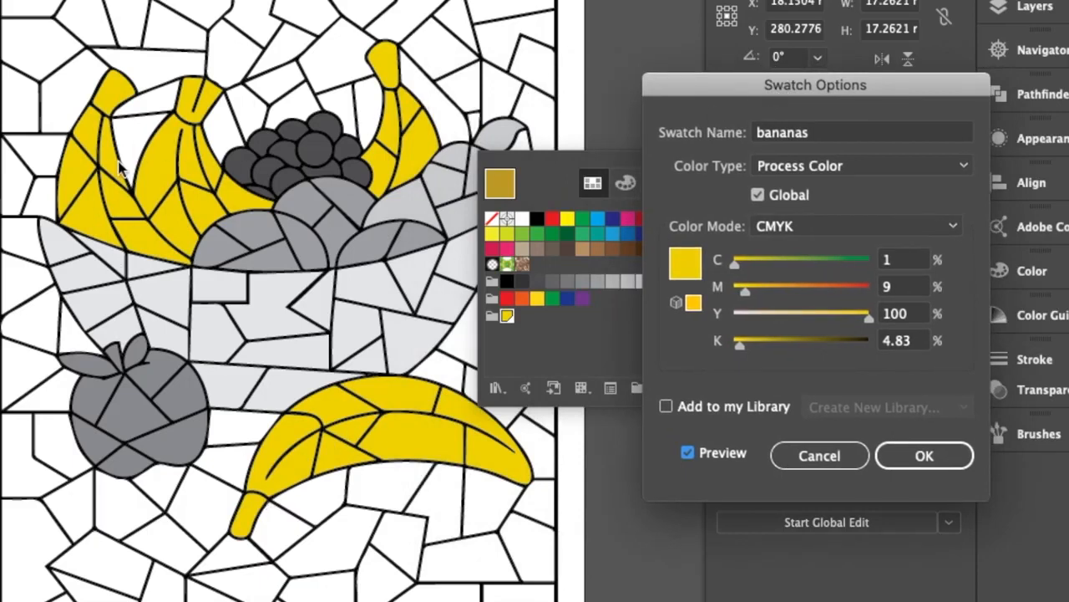
{"action": "mouse_move", "coordinate": [863, 326]}
{"action": "left_mouse_down"}
{"action": "mouse_move", "coordinate": [833, 321]}
{"action": "mouse_move", "coordinate": [873, 319]}
{"action": "left_mouse_up"}
{"action": "left_click_drag", "start_coordinate": [746, 291], "coordinate": [740, 292]}
{"action": "left_click_drag", "start_coordinate": [740, 291], "coordinate": [756, 298]}
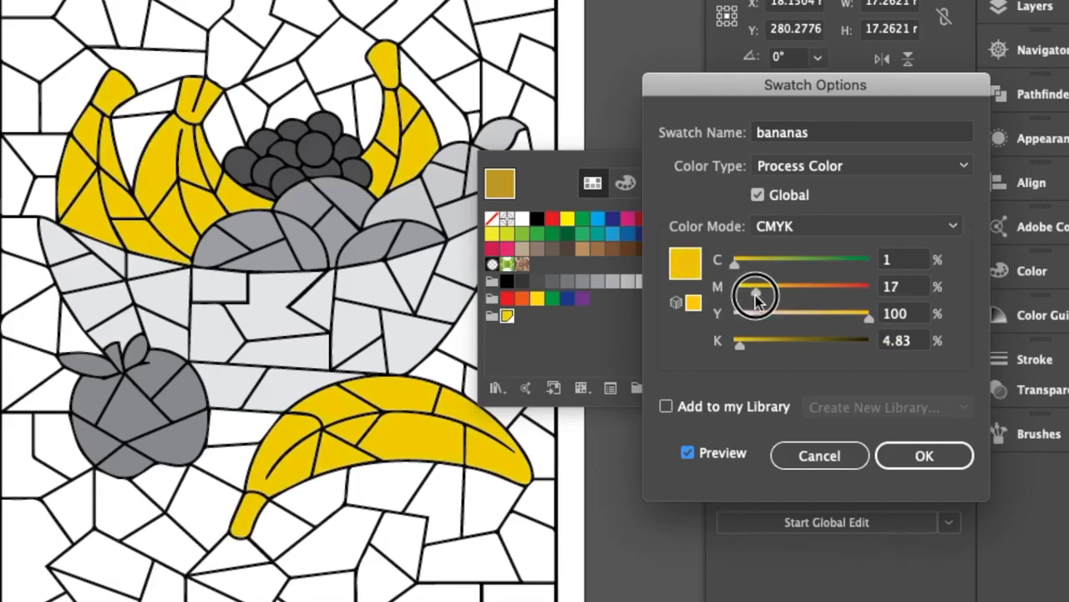
{"action": "left_click", "coordinate": [735, 269]}
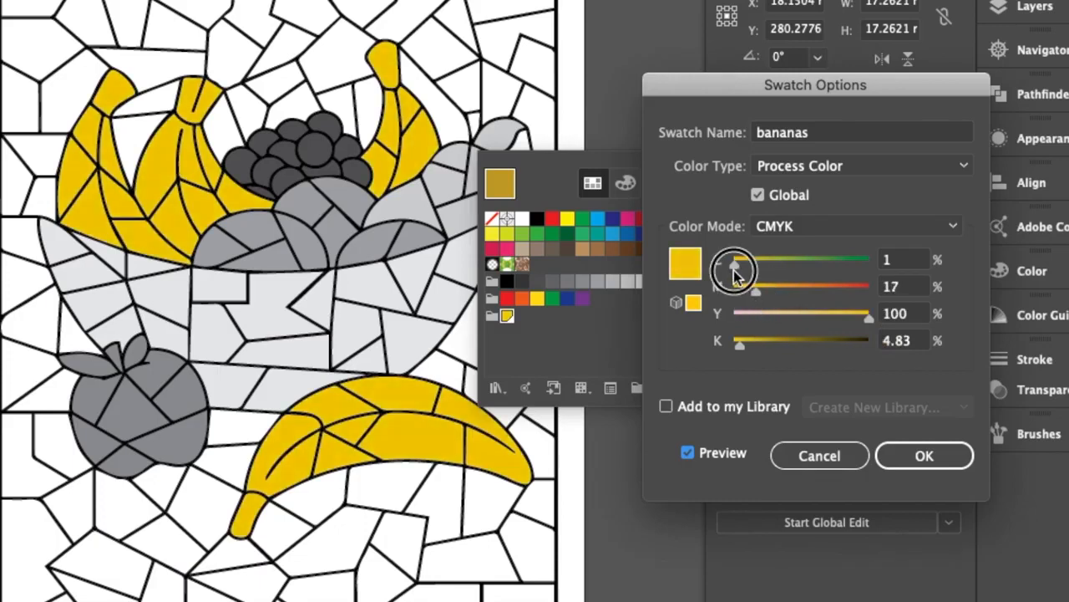
{"action": "left_click", "coordinate": [734, 261]}
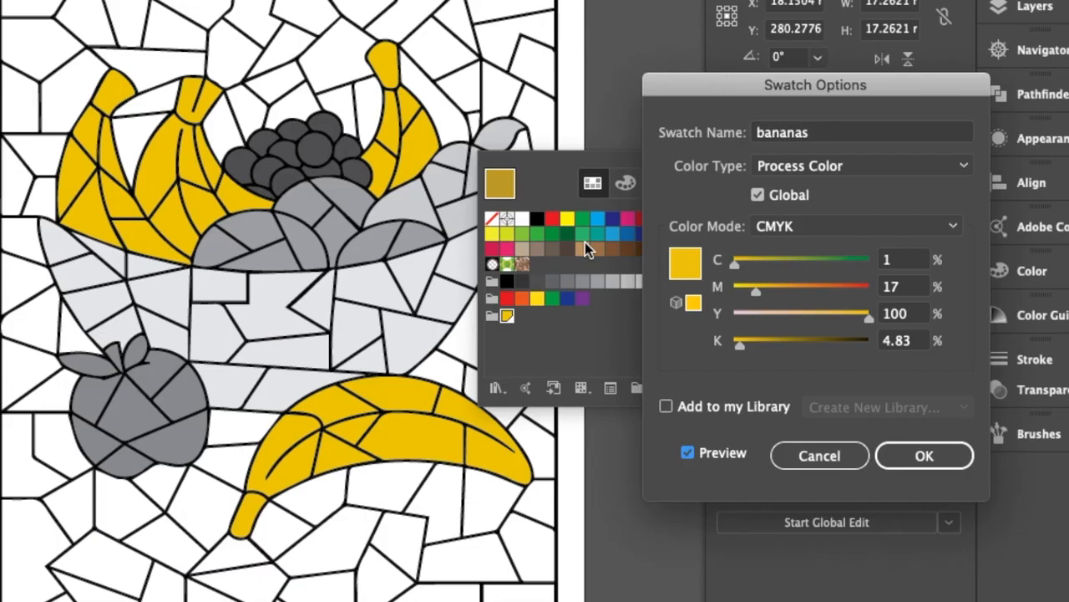
{"action": "left_click", "coordinate": [898, 458]}
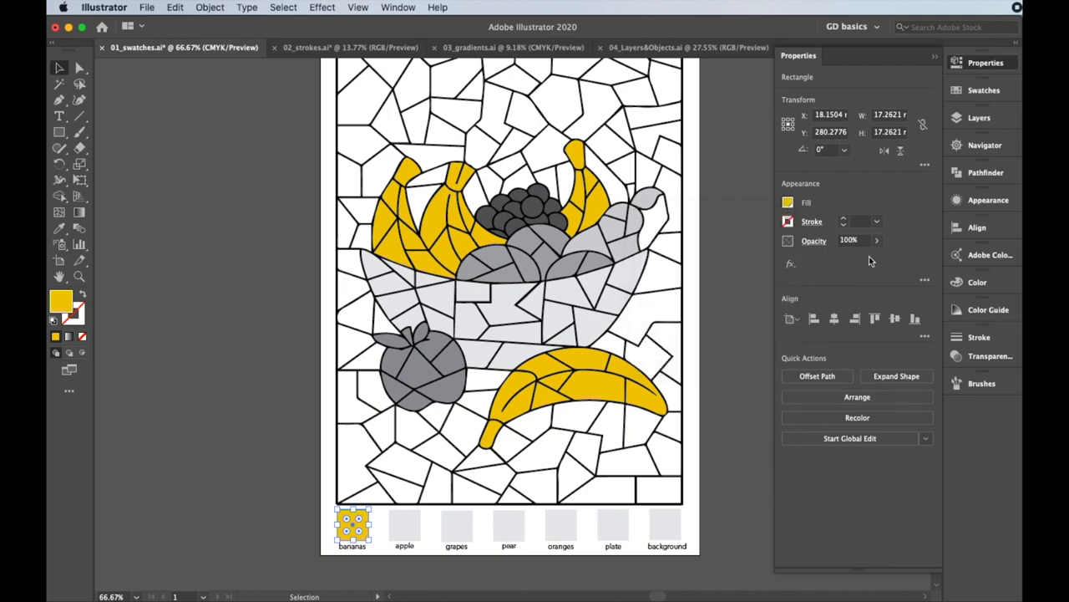
{"action": "left_click", "coordinate": [727, 304]}
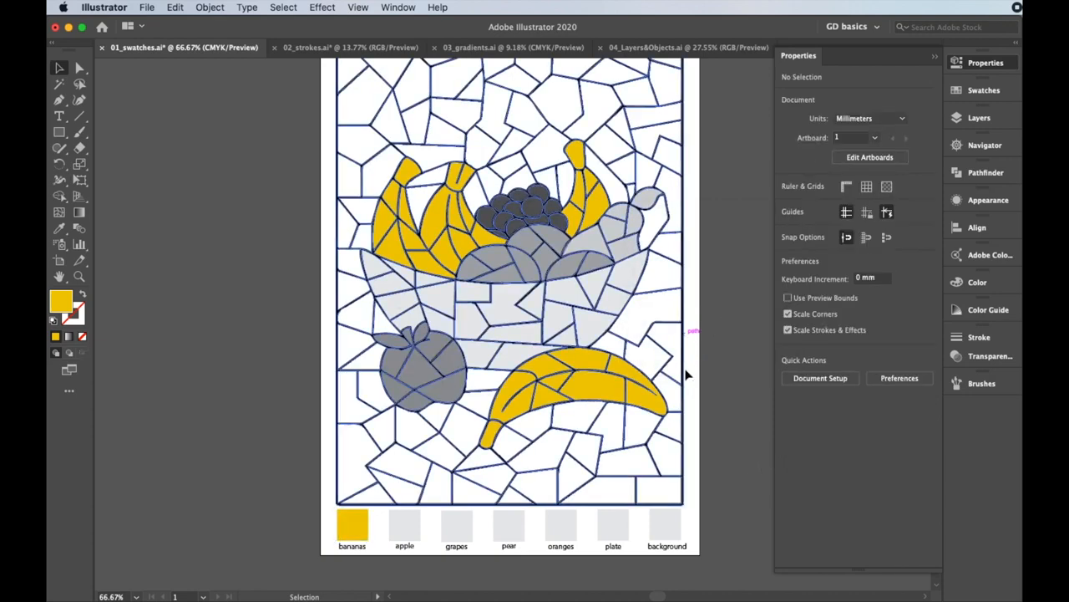
- Fill the apple sample square below the artwork with dark red 9E051B using the Color Picker
{"action": "left_click", "coordinate": [421, 523]}
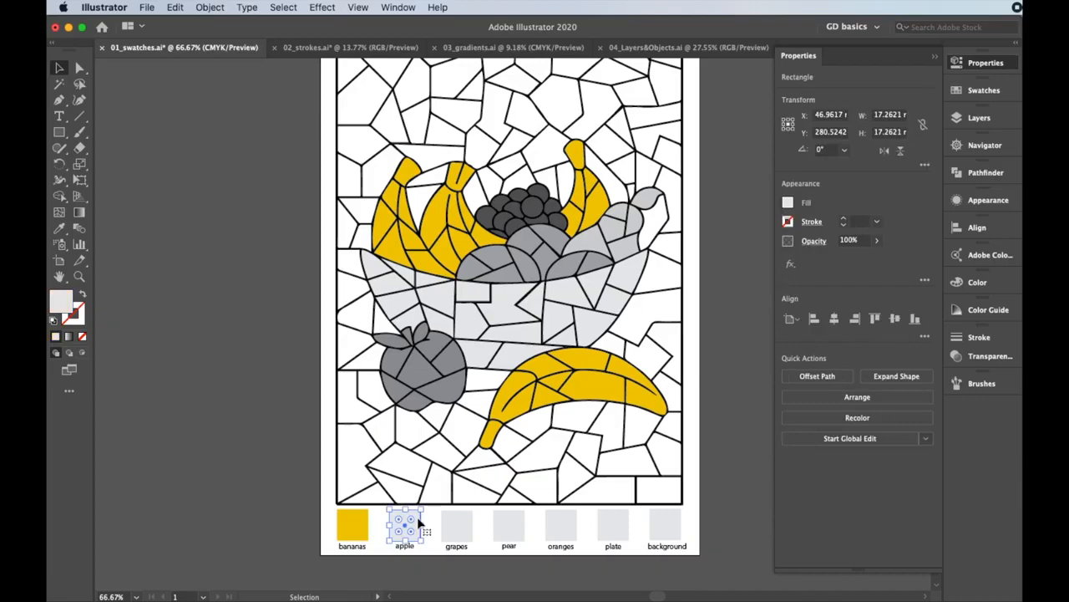
{"action": "double_click", "coordinate": [62, 306]}
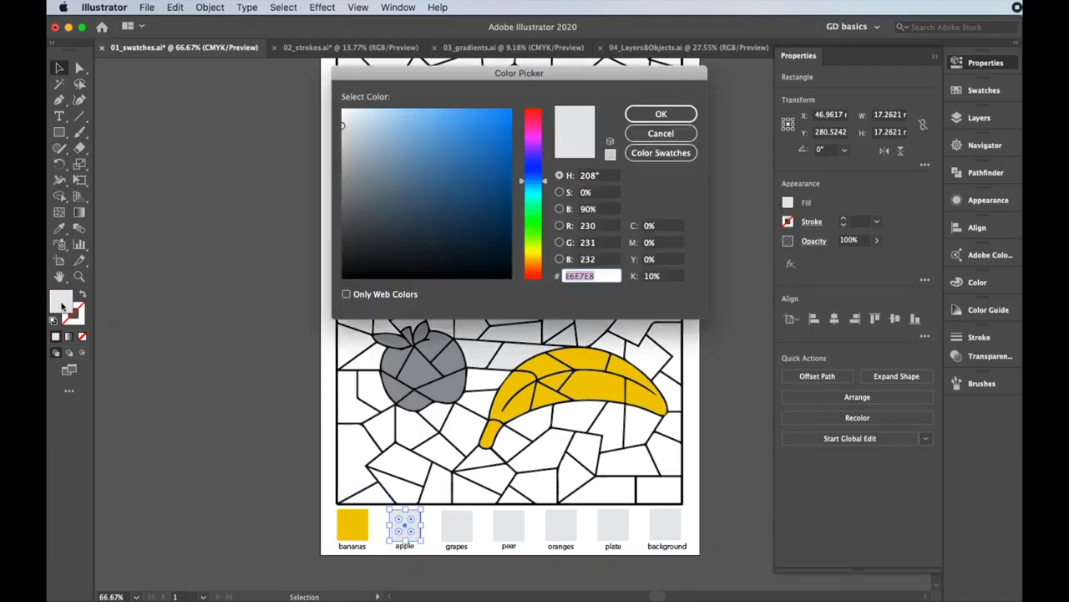
{"action": "left_click_drag", "start_coordinate": [506, 71], "coordinate": [776, 184]}
{"action": "left_click_drag", "start_coordinate": [811, 294], "coordinate": [811, 219]}
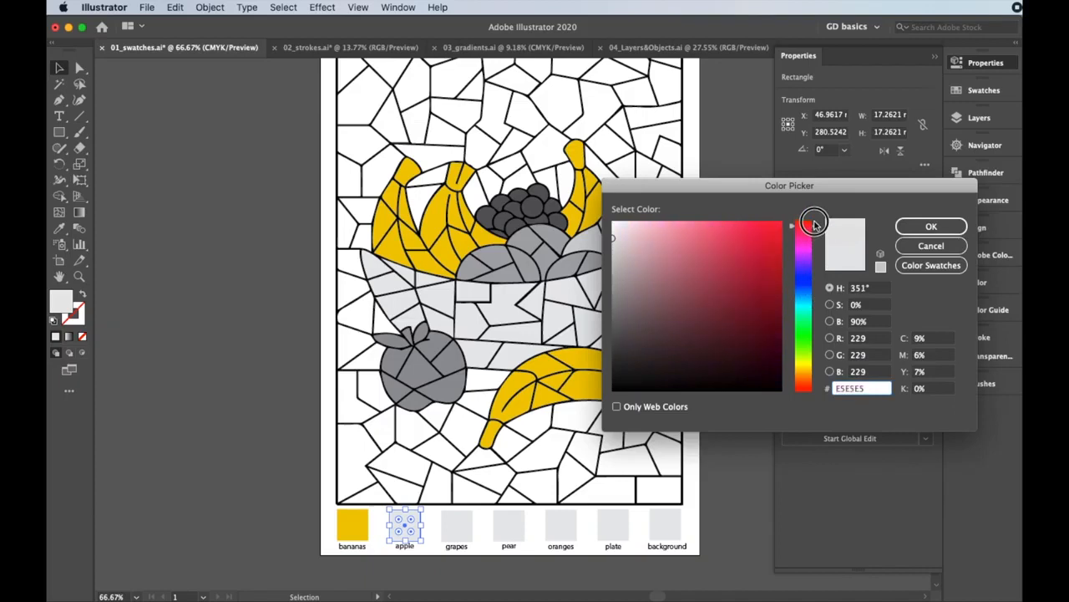
{"action": "left_click_drag", "start_coordinate": [777, 267], "coordinate": [777, 285]}
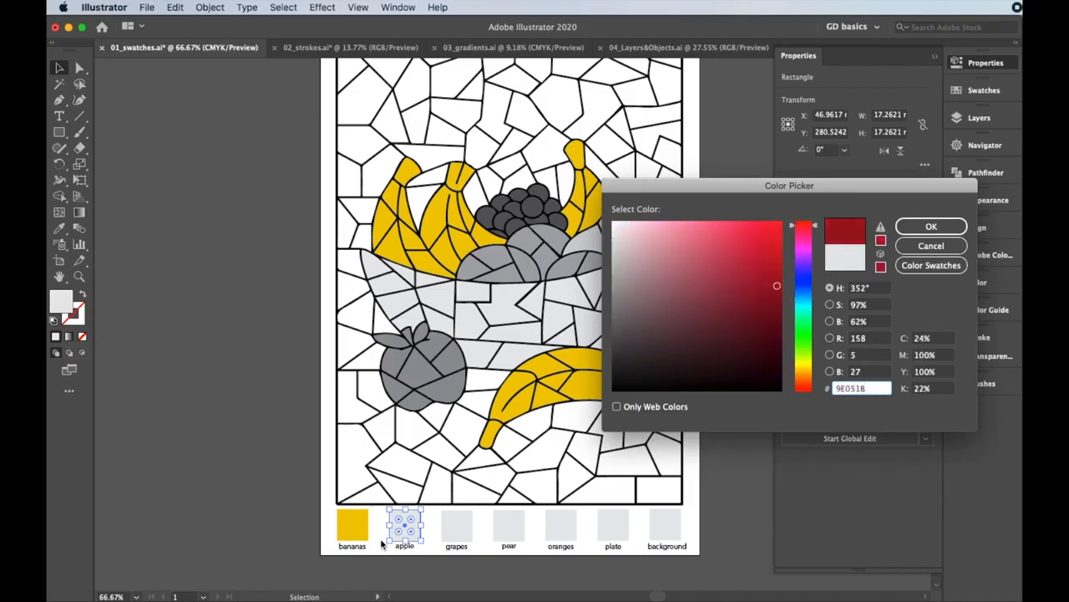
{"action": "left_click", "coordinate": [948, 230]}
- Create a global CMYK process swatch named apple from the apple sample square's fill
{"action": "left_click", "coordinate": [788, 203]}
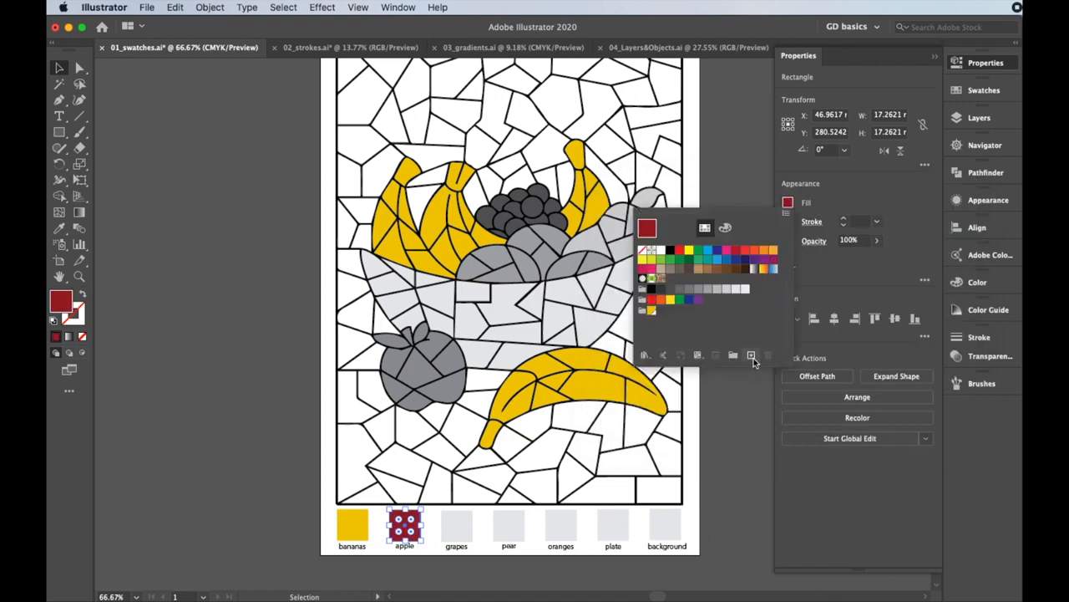
{"action": "left_click", "coordinate": [789, 215]}
{"action": "left_click", "coordinate": [801, 224]}
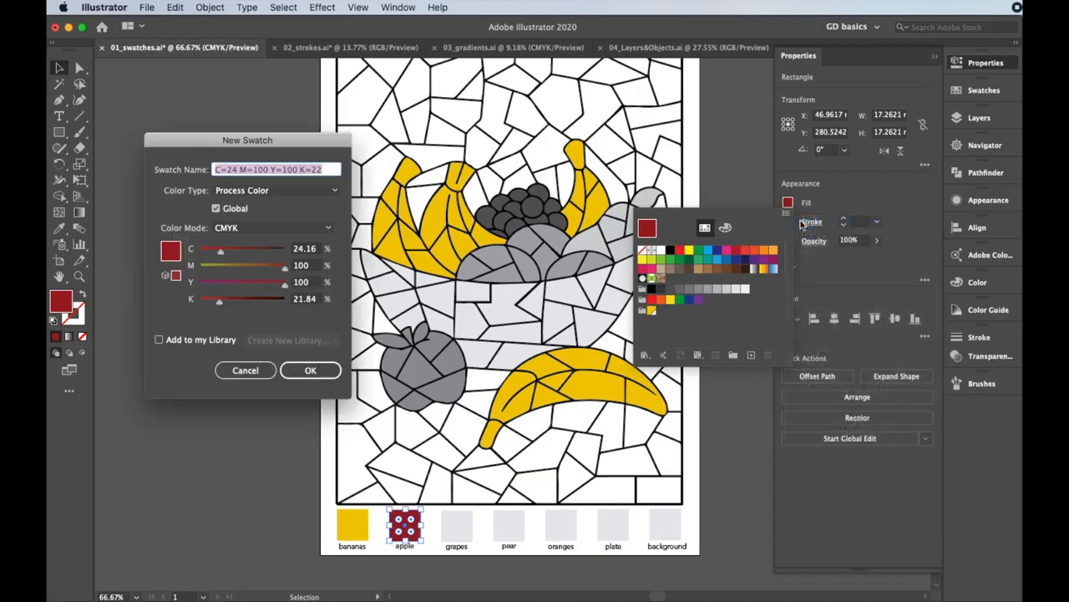
{"action": "type", "text": "apple"}
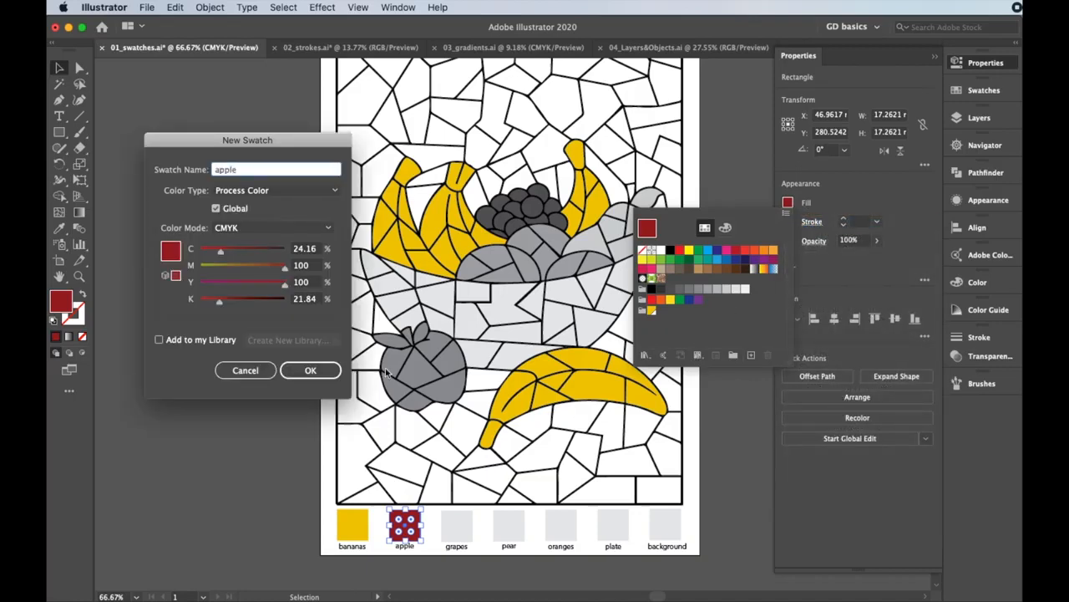
{"action": "left_click", "coordinate": [302, 370]}
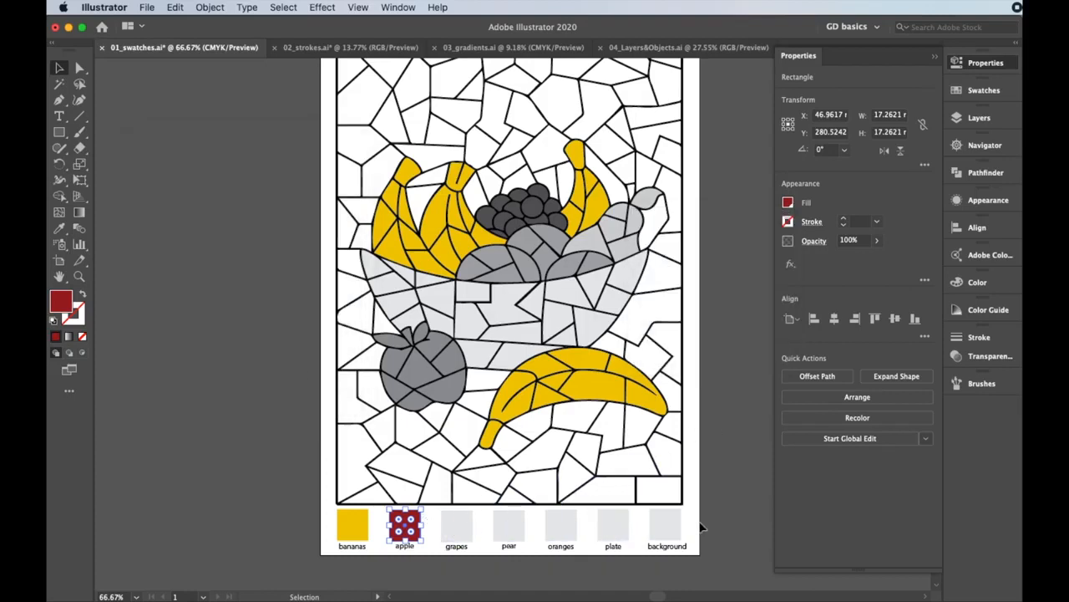
{"action": "left_click", "coordinate": [714, 425]}
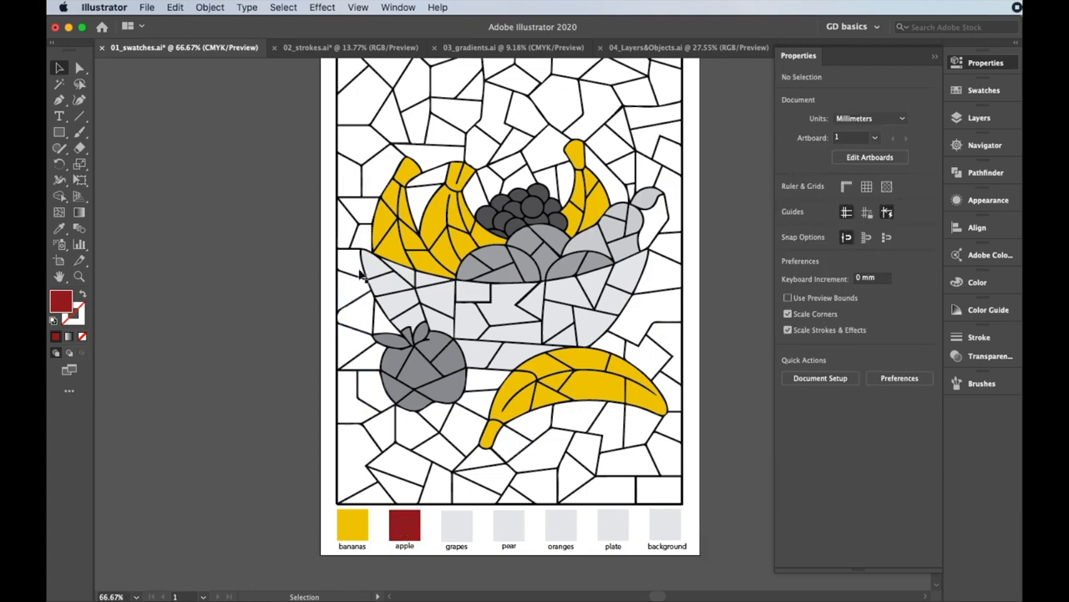
- Fill all body segments of the apple beside the bowl with the apple swatch, leaving out its leaves
{"action": "left_click", "coordinate": [394, 367]}
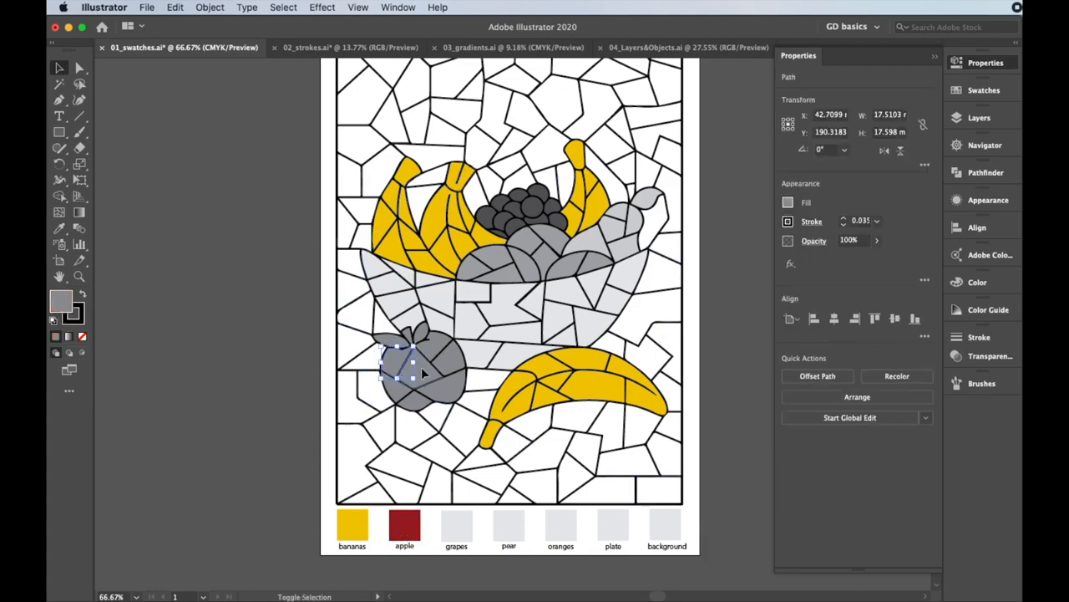
{"action": "left_click", "coordinate": [434, 348], "text": "shift"}
{"action": "left_click", "coordinate": [427, 373], "text": "shift"}
{"action": "left_click", "coordinate": [396, 395], "text": "shift"}
{"action": "left_click", "coordinate": [416, 404], "text": "shift"}
{"action": "left_click", "coordinate": [441, 401], "text": "shift"}
{"action": "left_click", "coordinate": [447, 369], "text": "shift"}
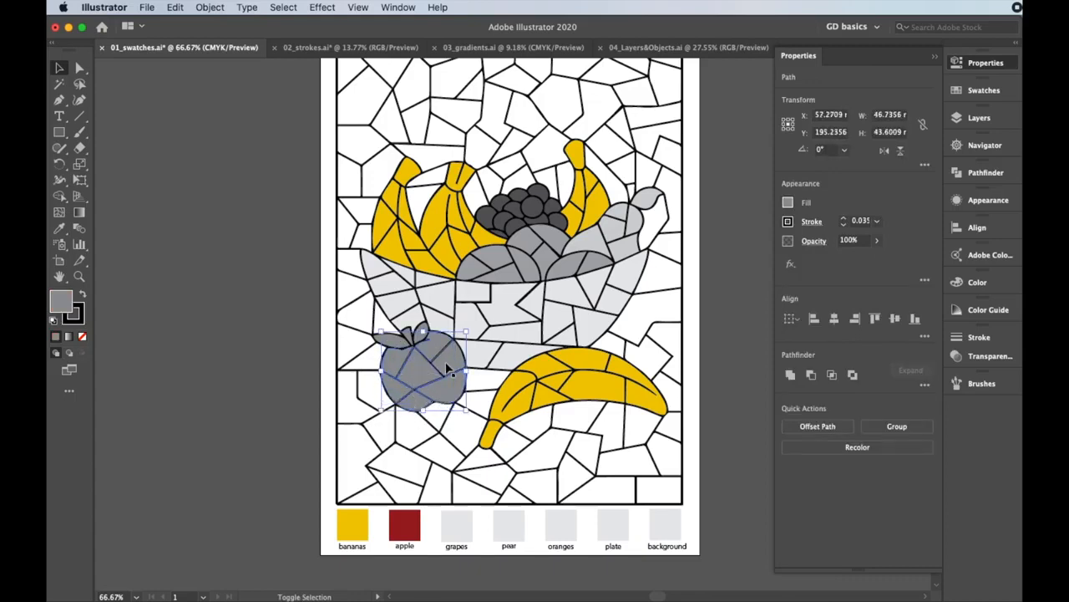
{"action": "left_click", "coordinate": [788, 202]}
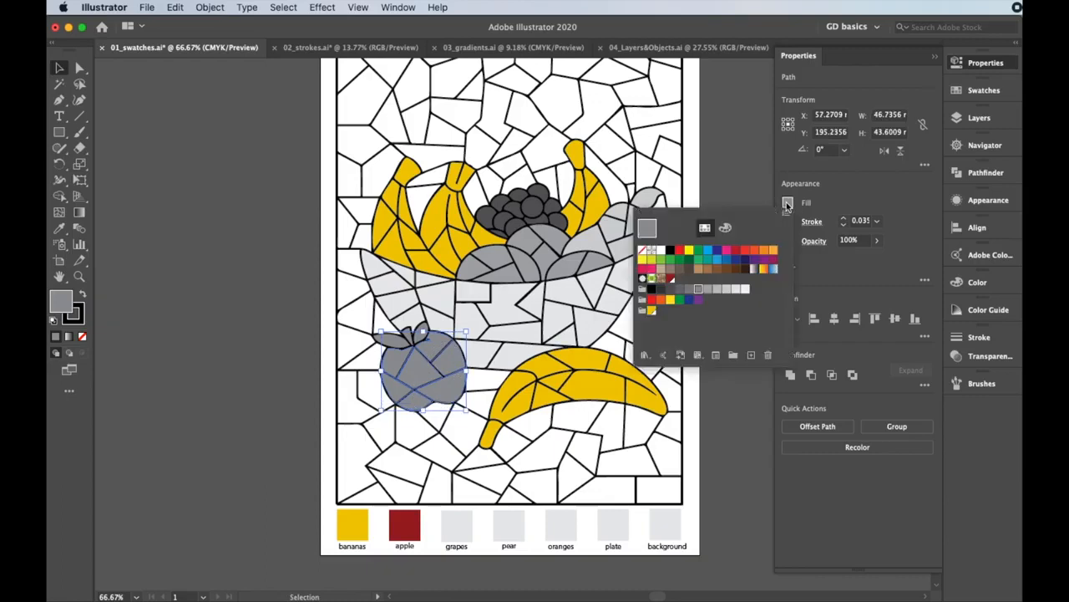
{"action": "left_click", "coordinate": [668, 279]}
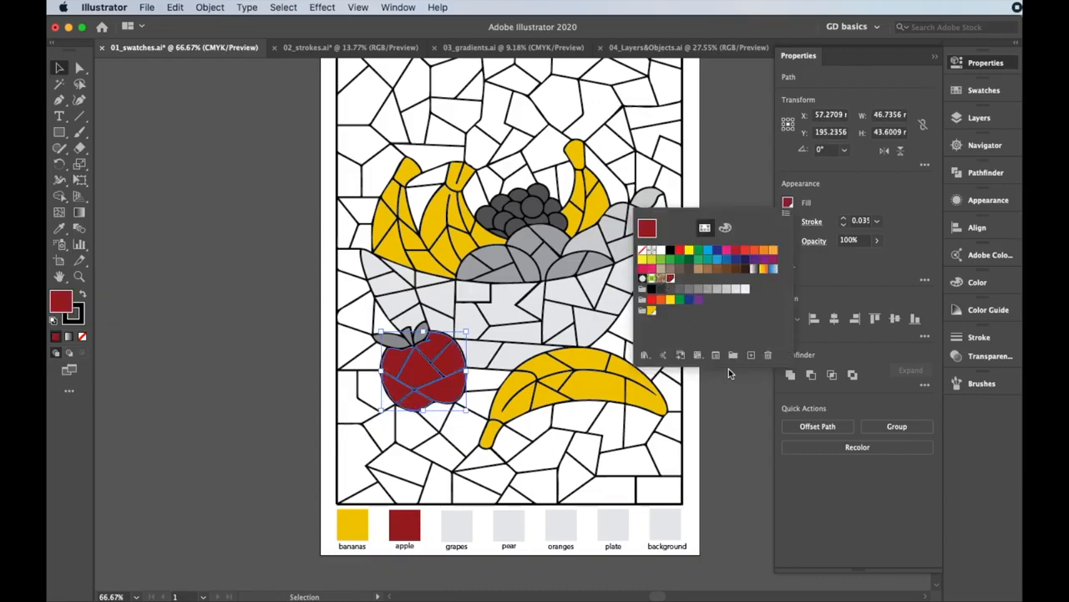
- Move the apple swatch into the fruits color group and deselect the artwork
{"action": "left_click_drag", "start_coordinate": [671, 282], "coordinate": [659, 318]}
{"action": "left_click", "coordinate": [658, 323]}
{"action": "left_click", "coordinate": [643, 312]}
{"action": "left_click", "coordinate": [718, 407]}
{"action": "left_click", "coordinate": [724, 401]}
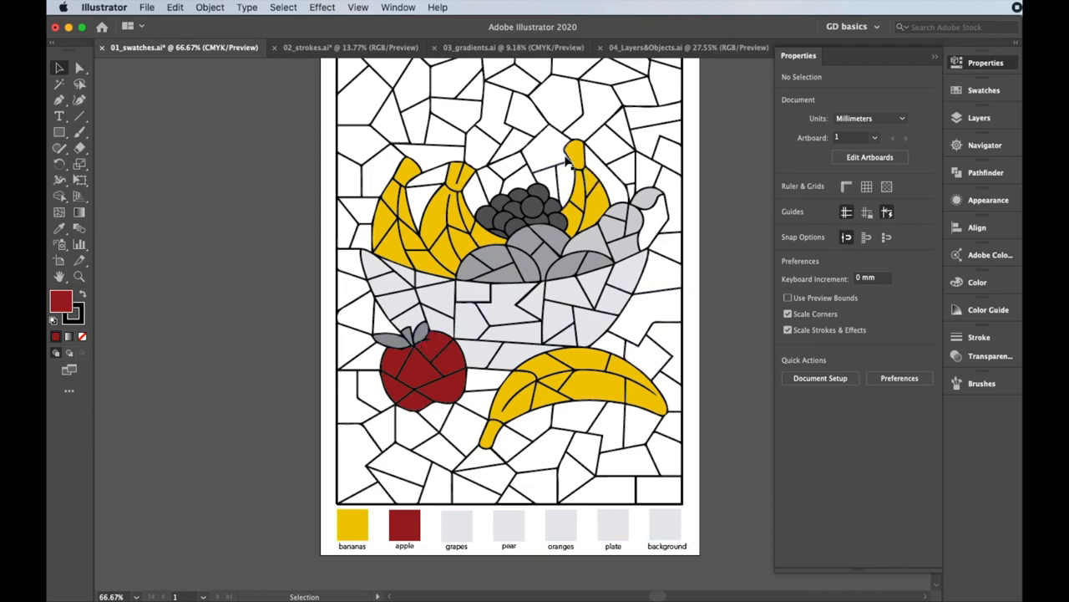
{"action": "key", "text": "super+minus"}
{"action": "left_click_drag", "start_coordinate": [668, 266], "coordinate": [632, 313]}
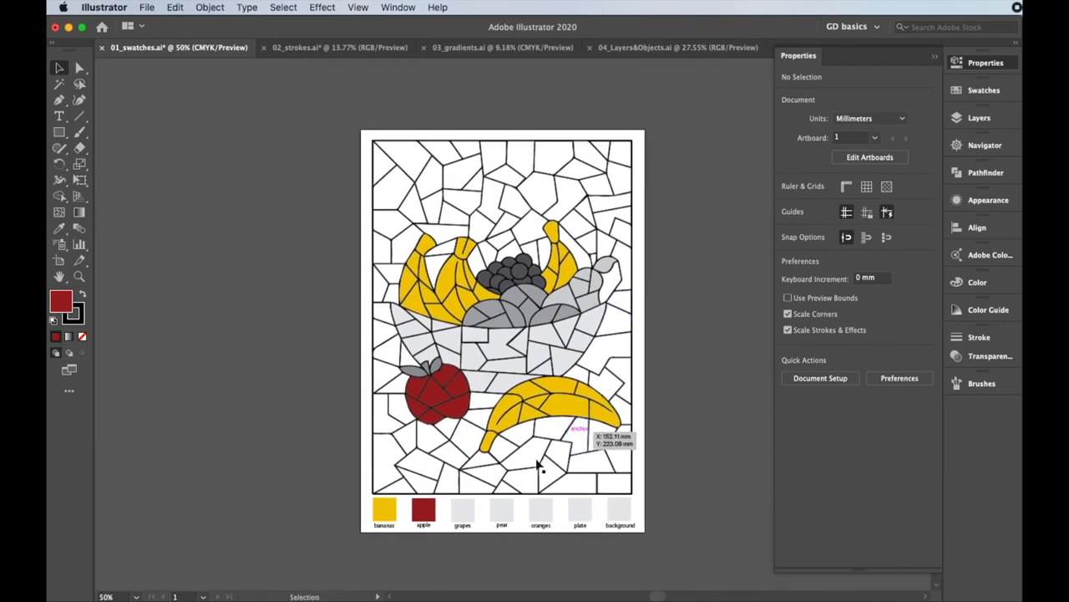